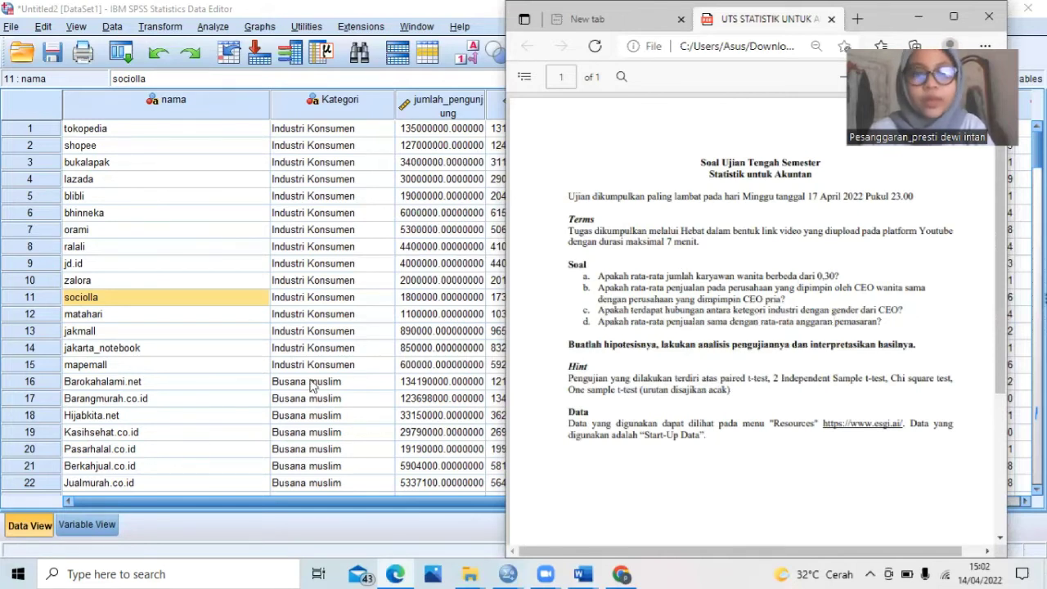
# - Switch to the SPSS Data Editor and set up a One-Sample T Test on karyawan_wanita with test value 0.30
pyautogui.click(229, 263)
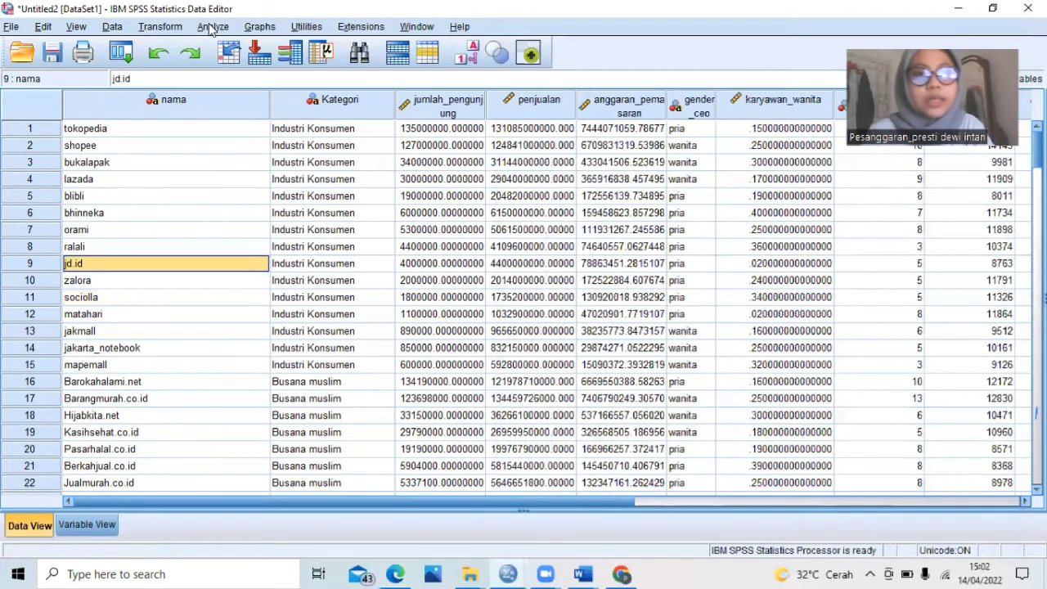
pyautogui.click(211, 28)
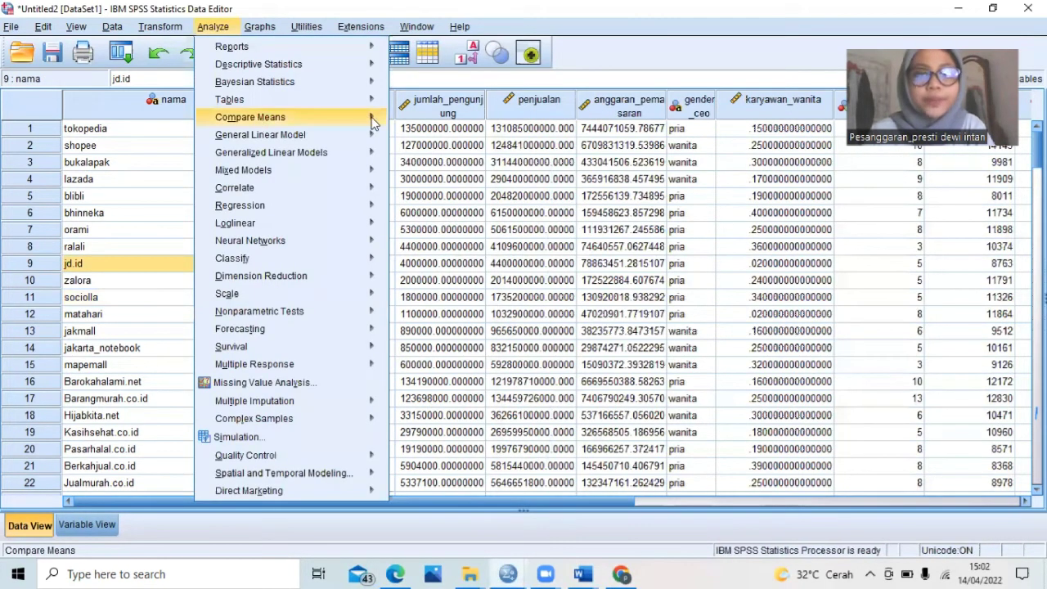
pyautogui.moveTo(373, 120)
pyautogui.click(449, 140)
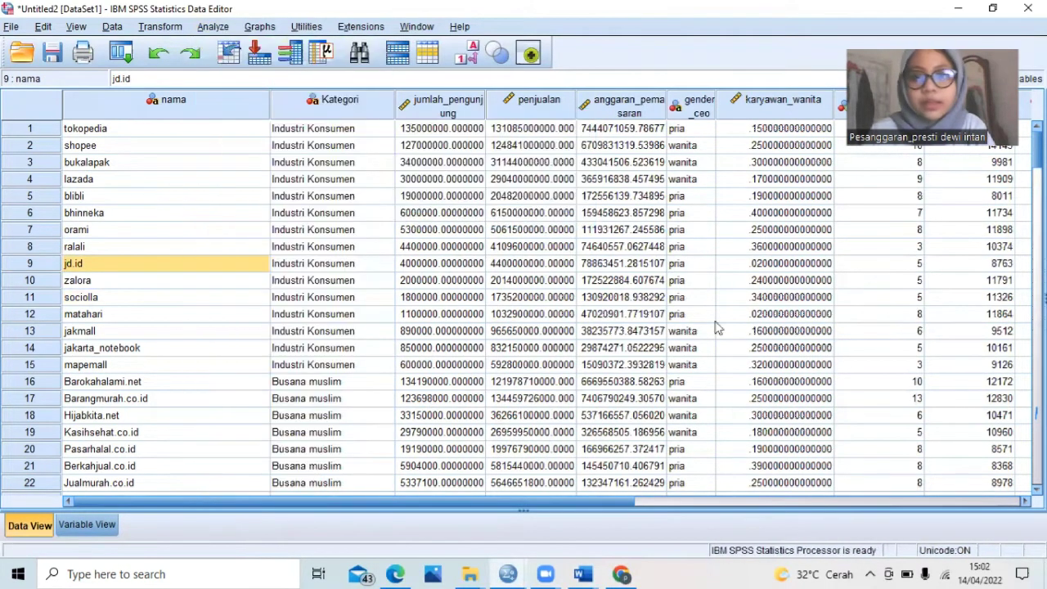
pyautogui.click(752, 276)
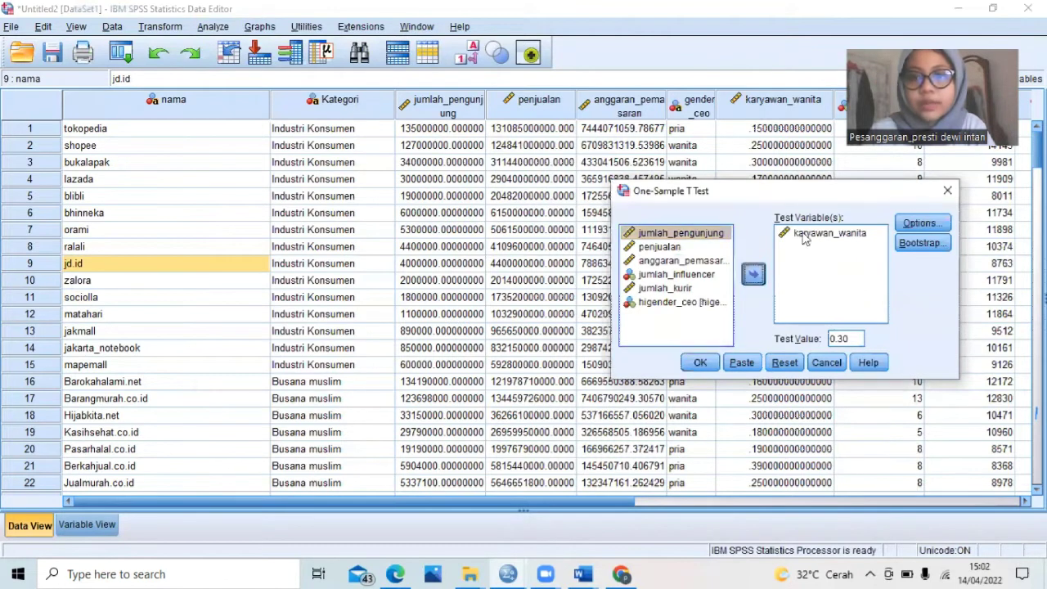
pyautogui.click(747, 279)
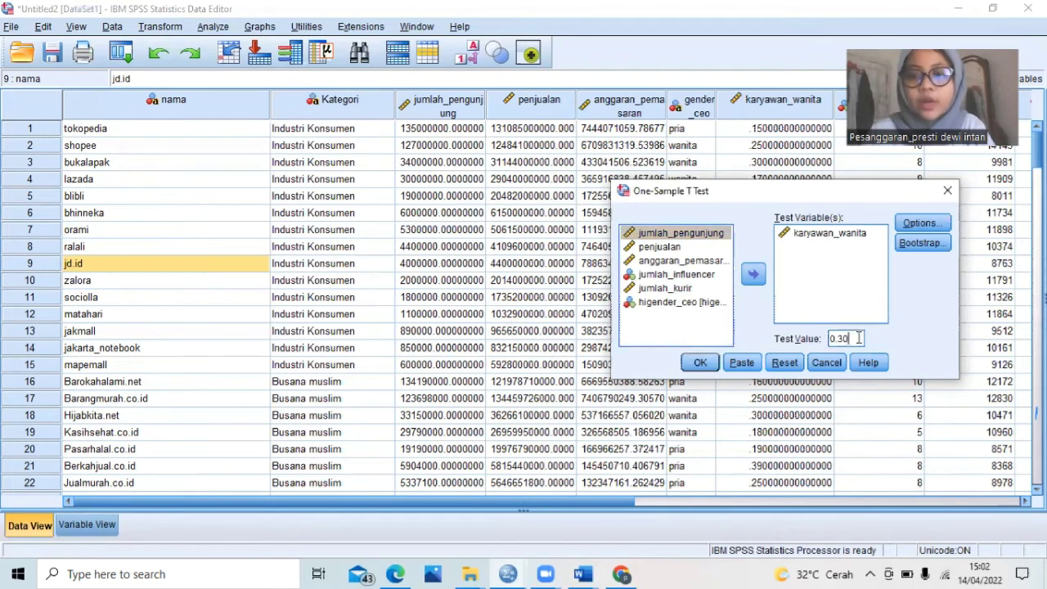
# - Set the confidence interval percentage to 97% and run the One-Sample T Test
pyautogui.click(904, 228)
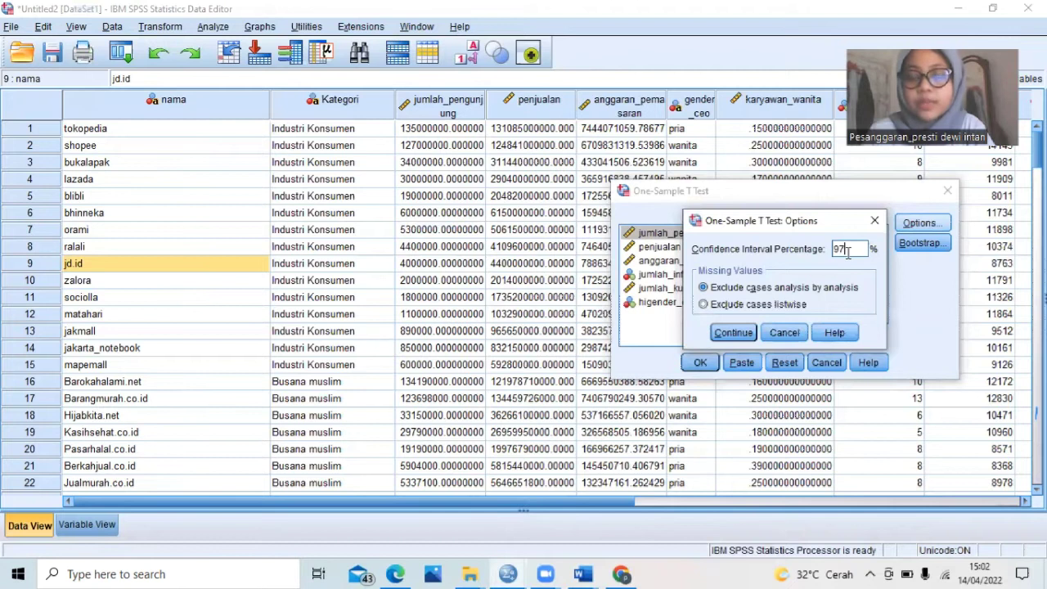
pyautogui.click(733, 333)
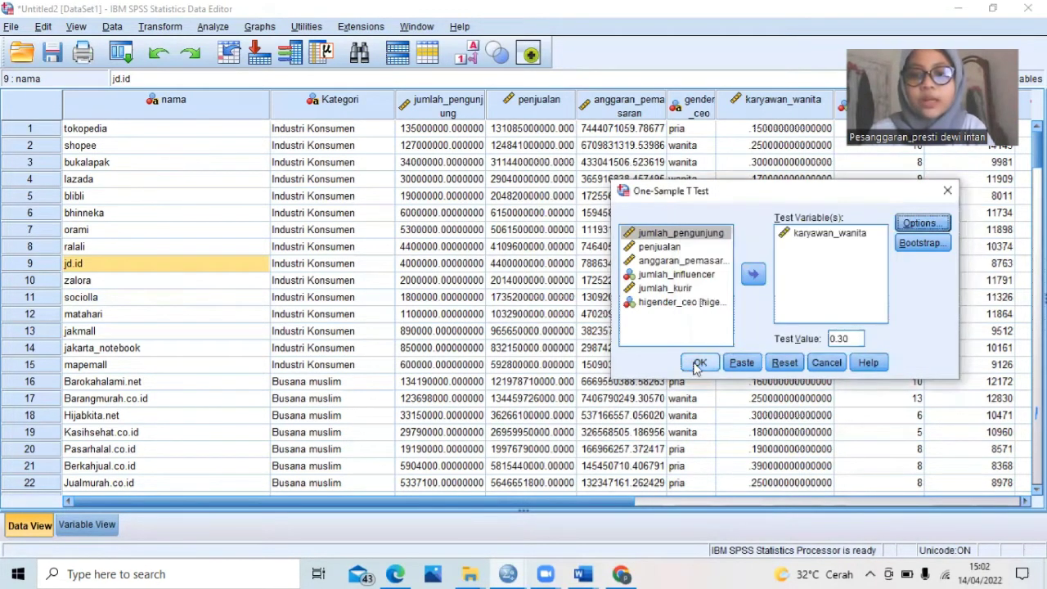
pyautogui.click(700, 362)
# - Examine the T-Test output, circling the Mean in One-Sample Statistics and the Sig. (2-tailed) in One-Sample Test
pyautogui.click(733, 317)
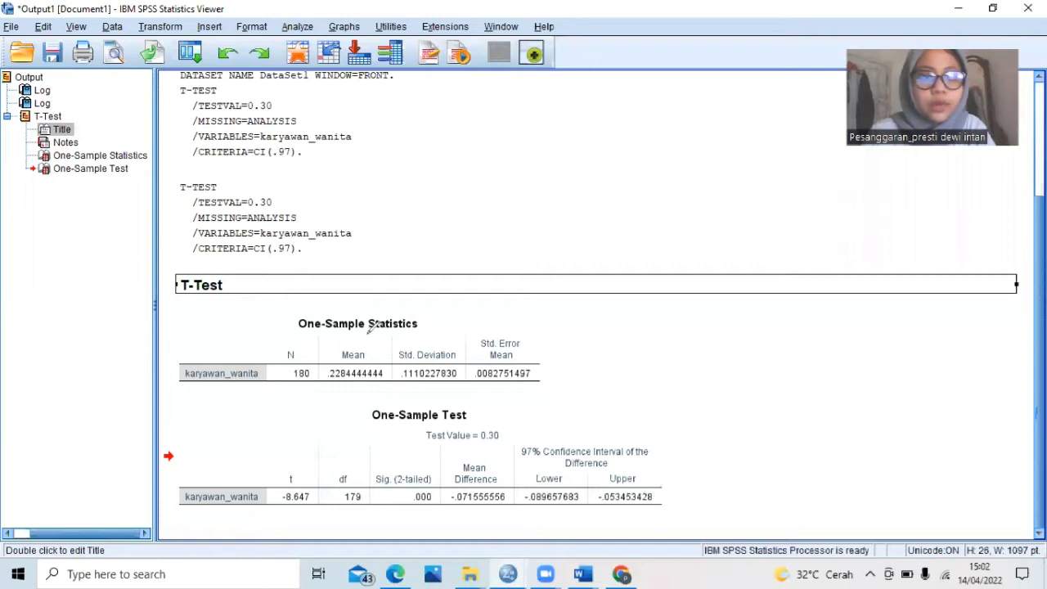
pyautogui.moveTo(370, 333)
pyautogui.mouseDown()
pyautogui.moveTo(360, 397)
pyautogui.moveTo(373, 325)
pyautogui.mouseUp()
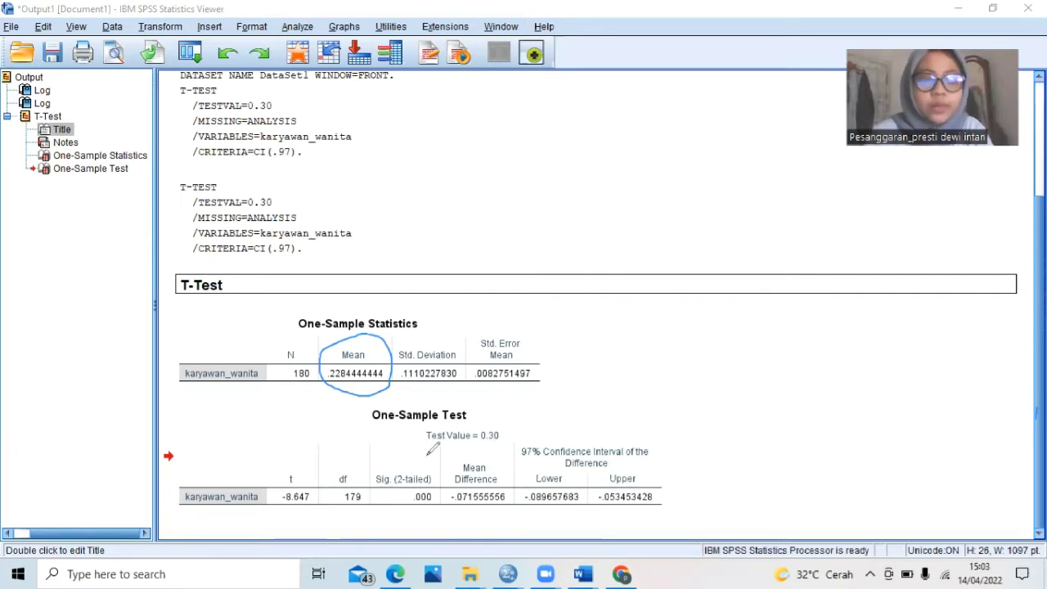
pyautogui.moveTo(378, 456)
pyautogui.mouseDown()
pyautogui.moveTo(400, 507)
pyautogui.moveTo(442, 473)
pyautogui.moveTo(431, 452)
pyautogui.mouseUp()
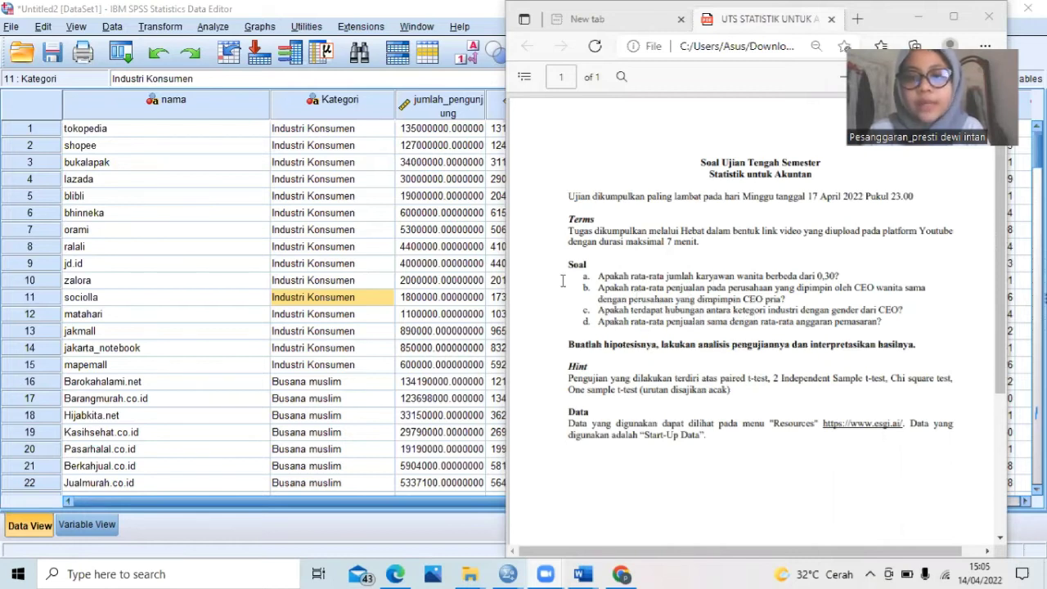
# - Return to the data set and start Recode into Different Variables with gender_ceo as the input variable
pyautogui.click(201, 262)
pyautogui.click(158, 27)
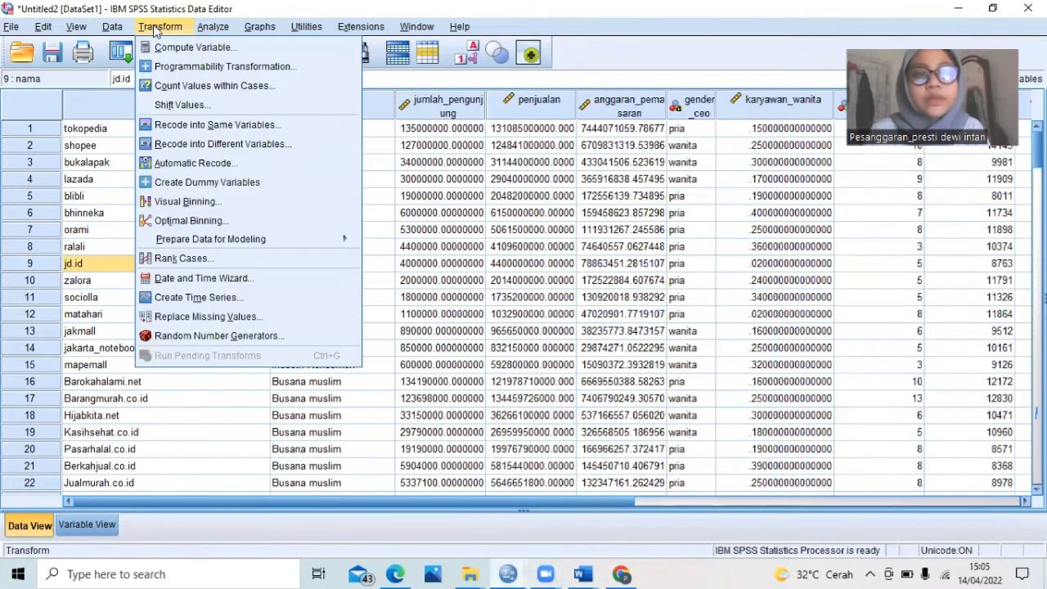
pyautogui.click(265, 145)
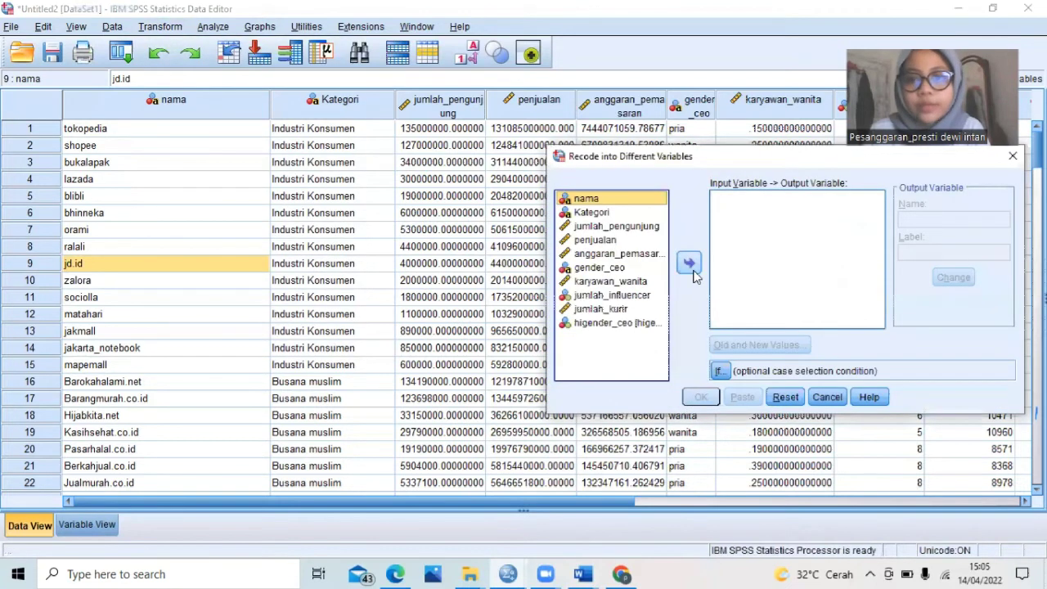
pyautogui.click(612, 270)
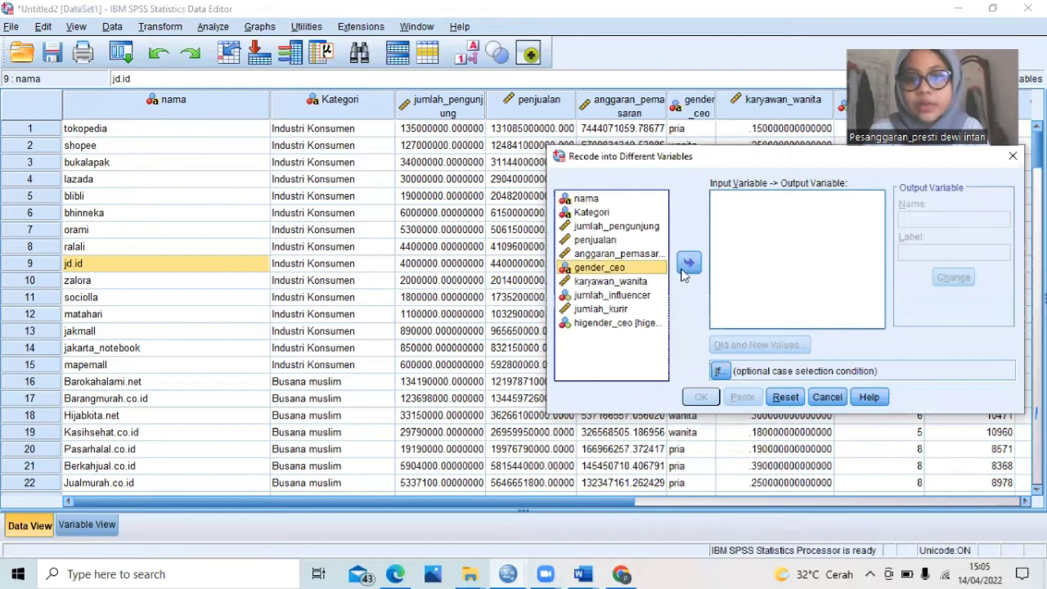
pyautogui.click(687, 267)
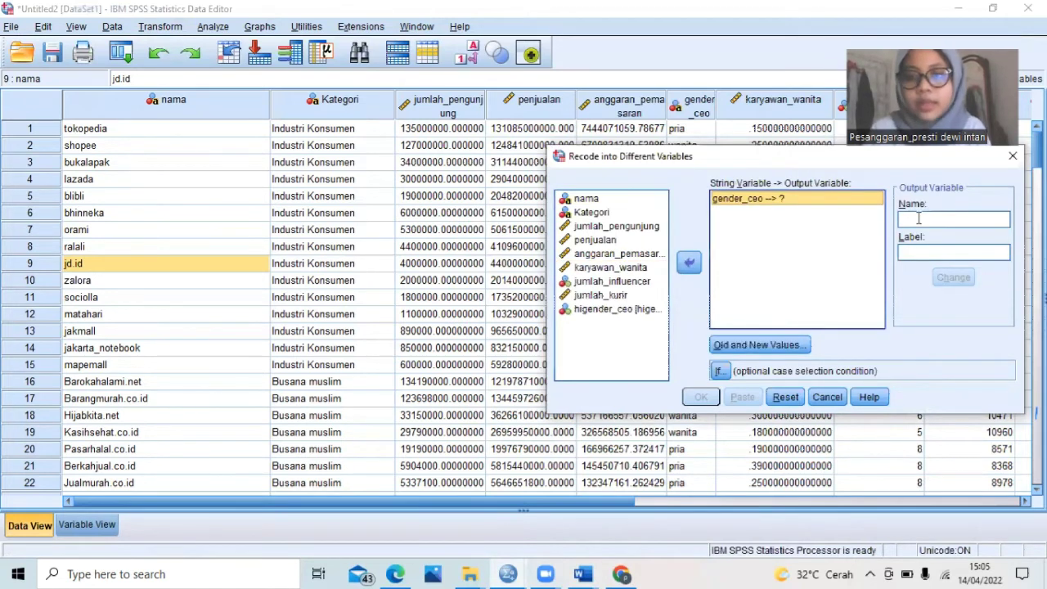
# - Assign the output variable name higender_ceo and the label higender_cei to gender_ceo, accepting the duplicate variable name
pyautogui.click(919, 218)
pyautogui.write('hige')
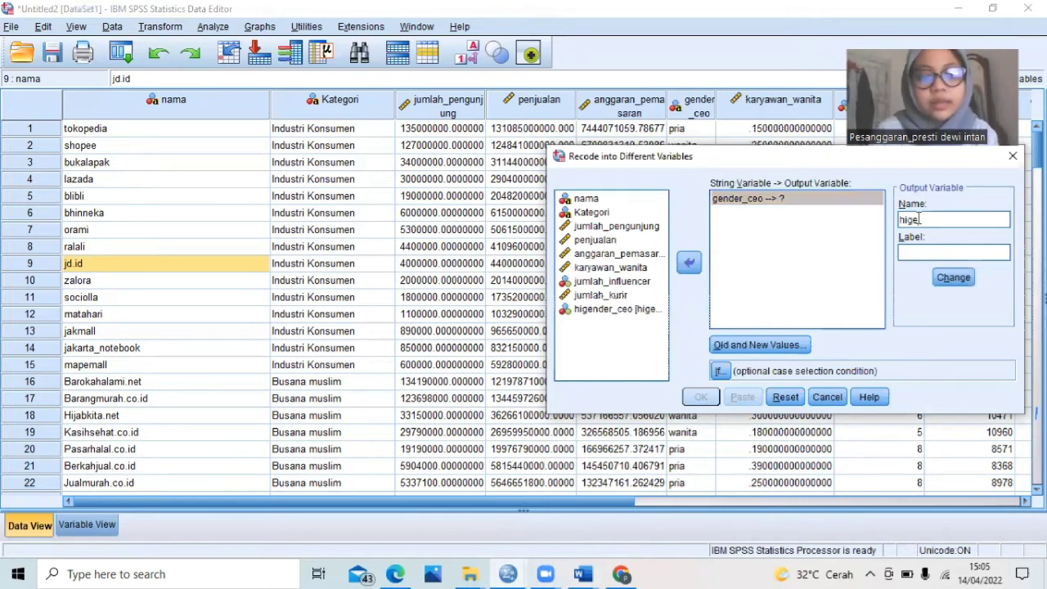
pyautogui.write('nder_ceo')
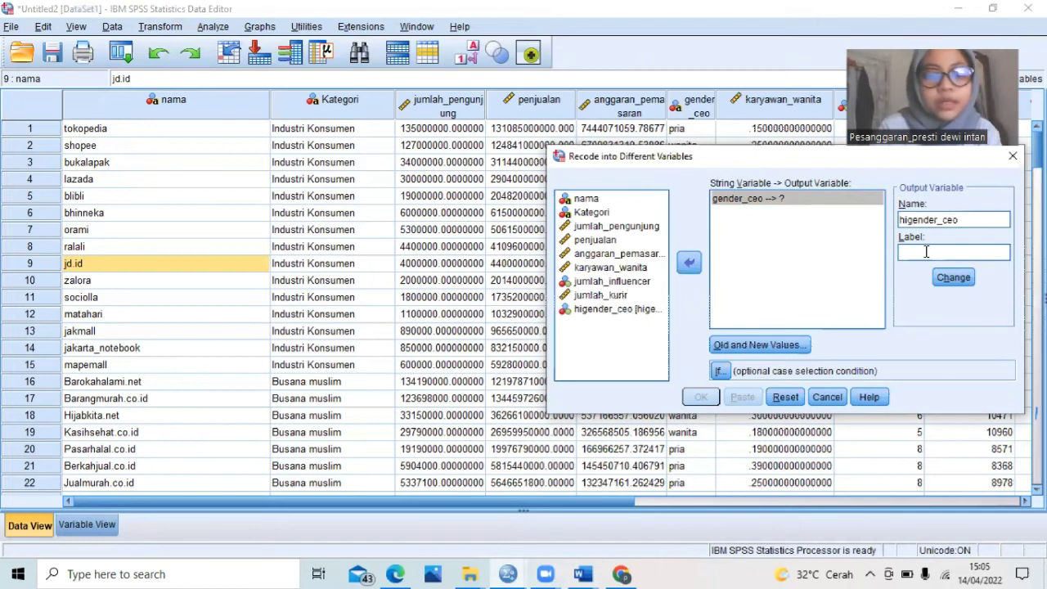
pyautogui.write('higender')
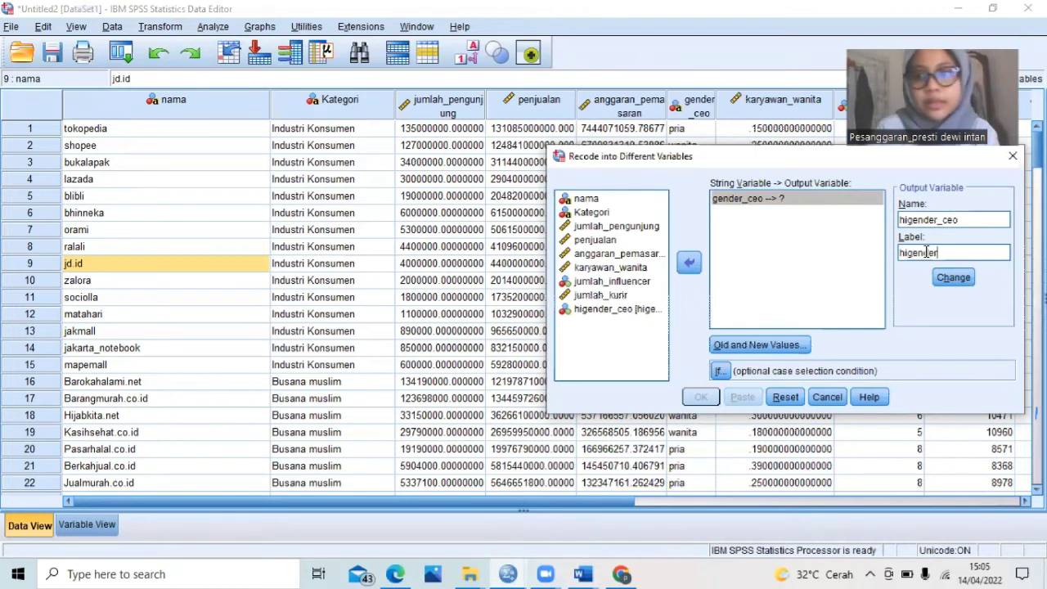
pyautogui.write('_')
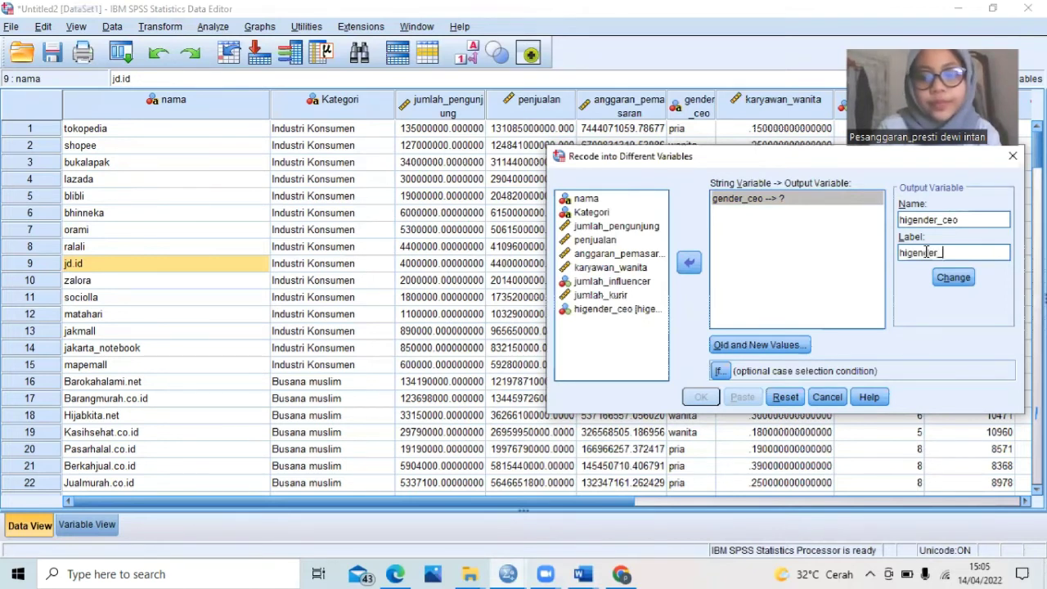
pyautogui.write('ce')
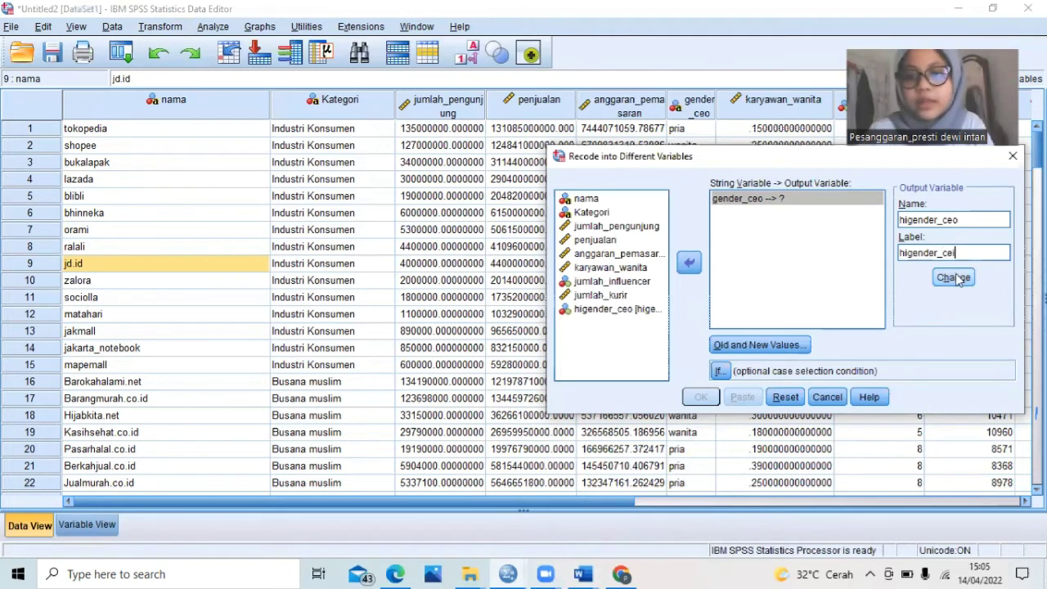
pyautogui.click(955, 279)
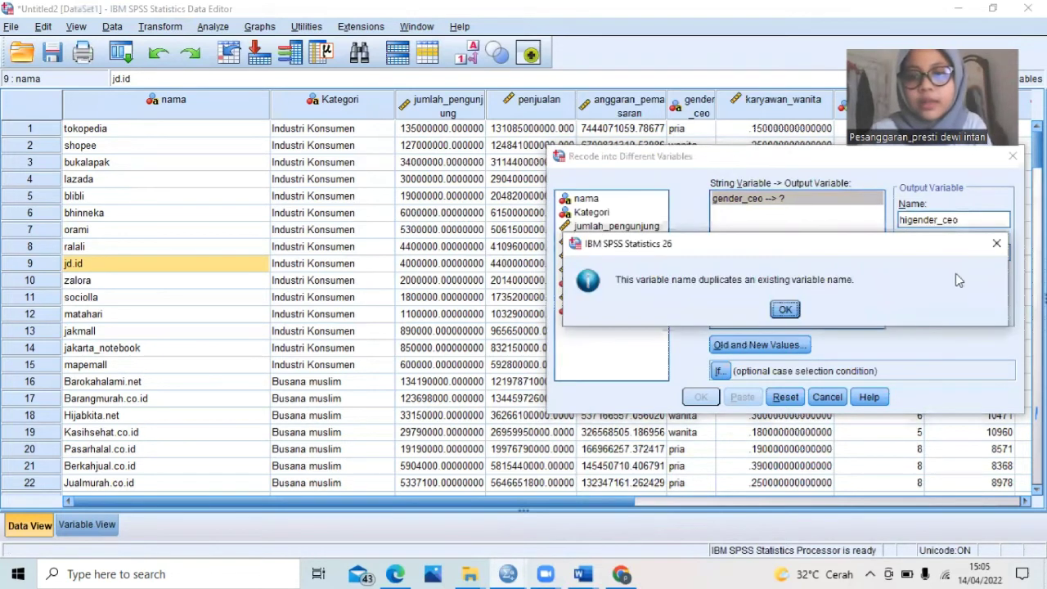
pyautogui.click(785, 310)
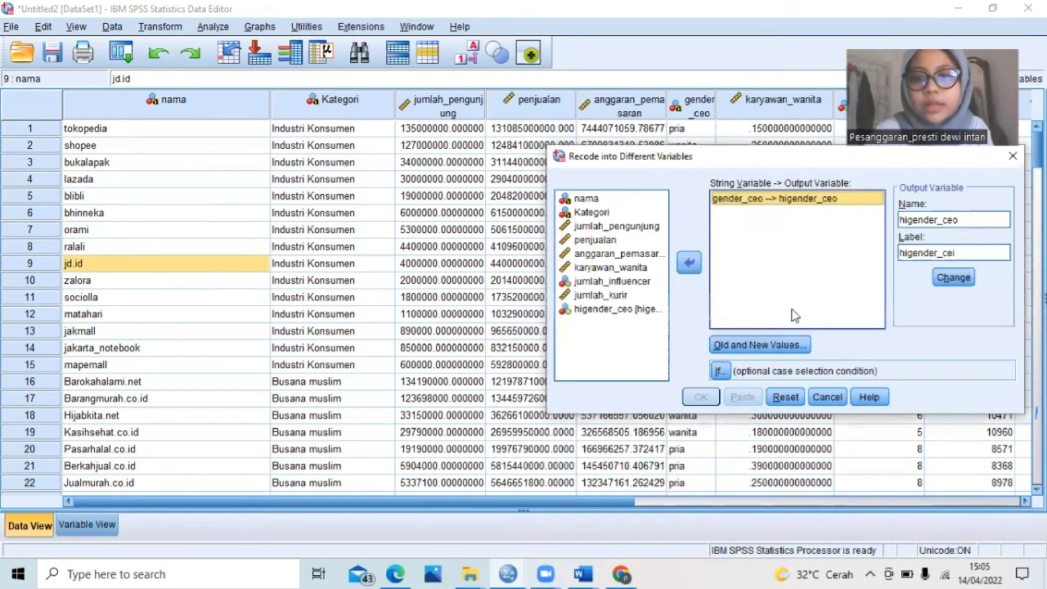
# - Define the old and new values so that wanita is recoded to 1
pyautogui.click(759, 345)
pyautogui.click(634, 197)
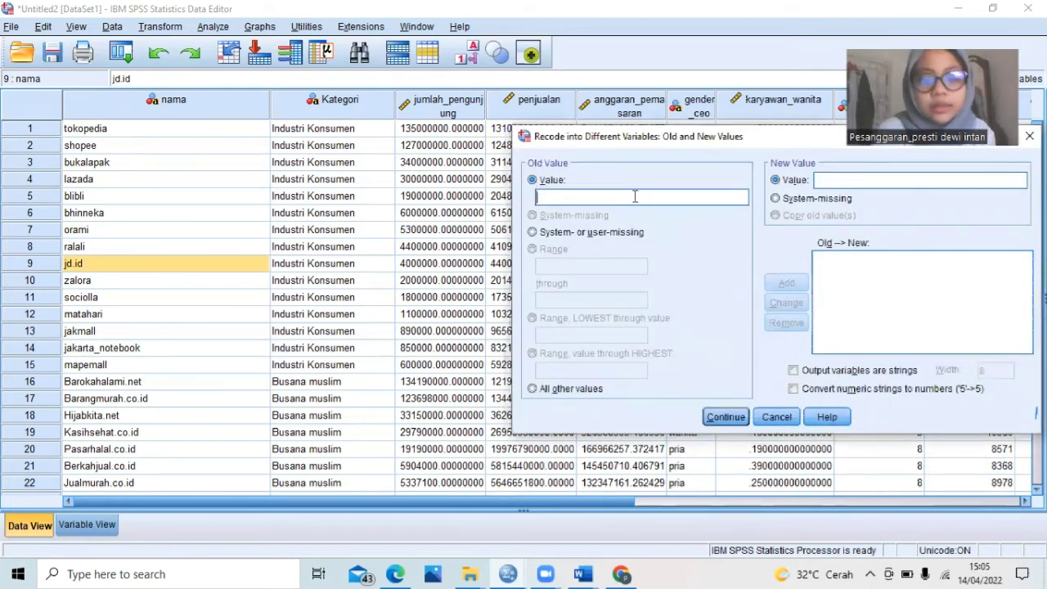
pyautogui.write('wanita')
pyautogui.click(821, 181)
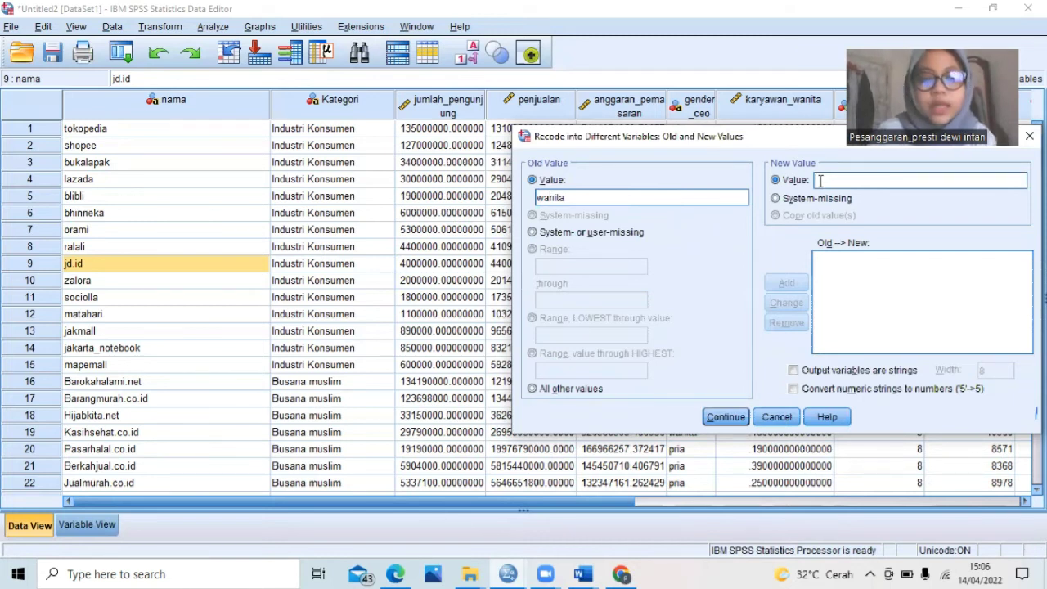
pyautogui.write('1')
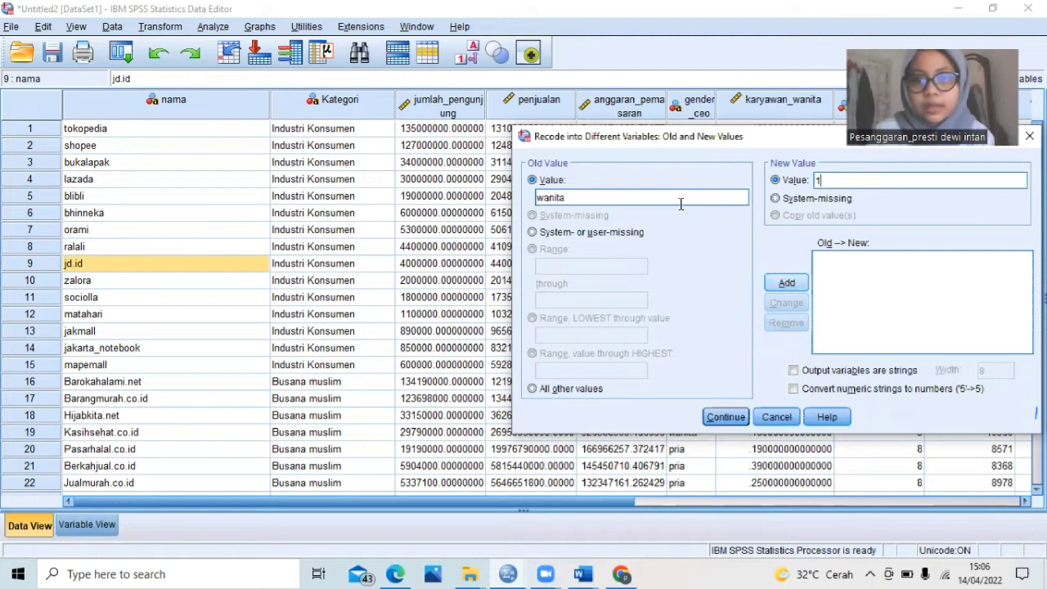
pyautogui.hotkey('alt', 'a')
# - Add the recoding of pria to 0 and run the recode
pyautogui.write('pria')
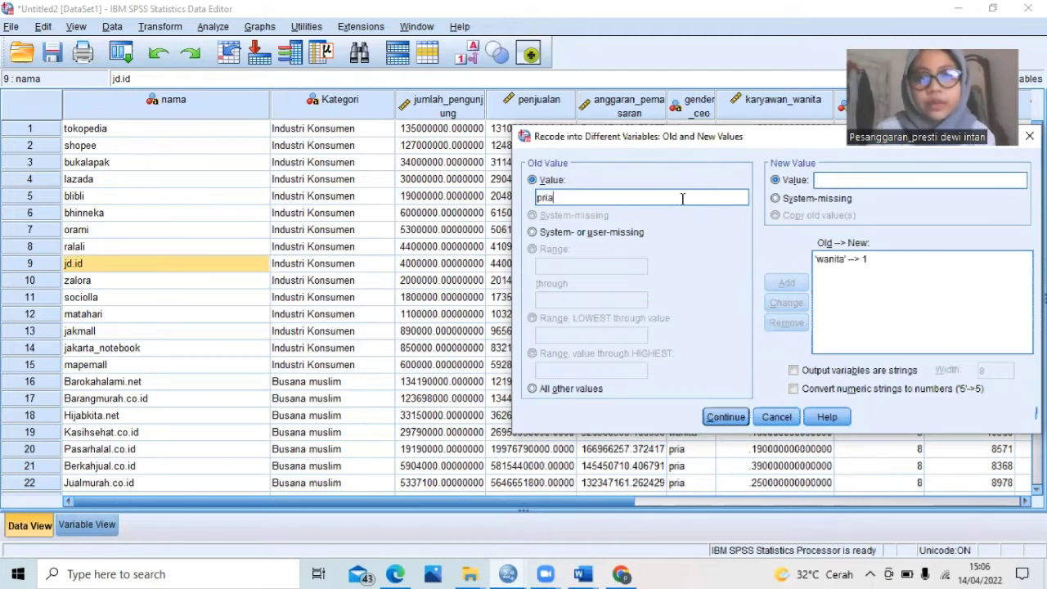
pyautogui.click(845, 179)
pyautogui.write('0')
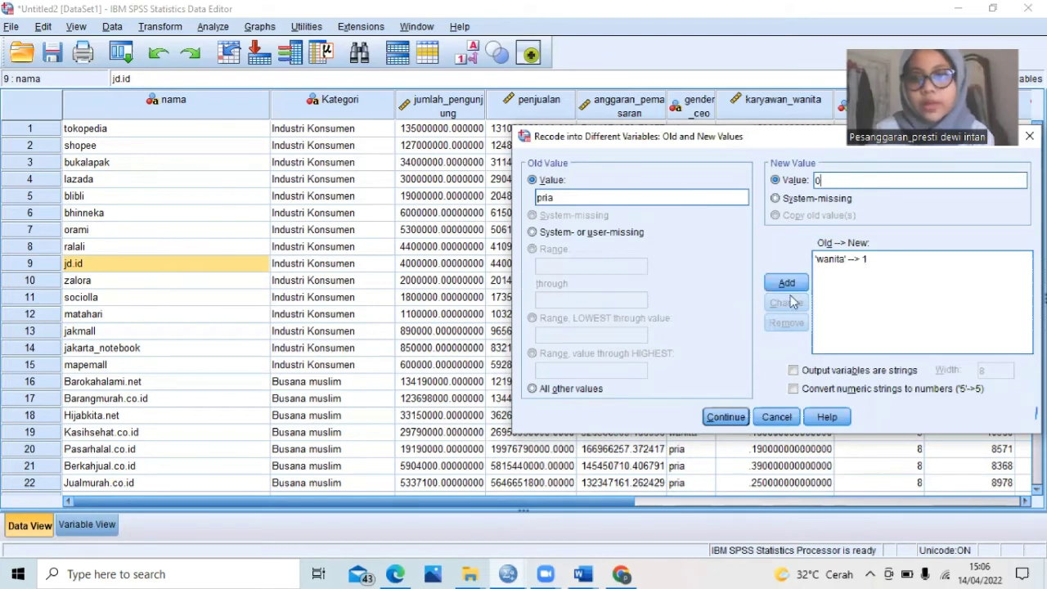
pyautogui.click(786, 282)
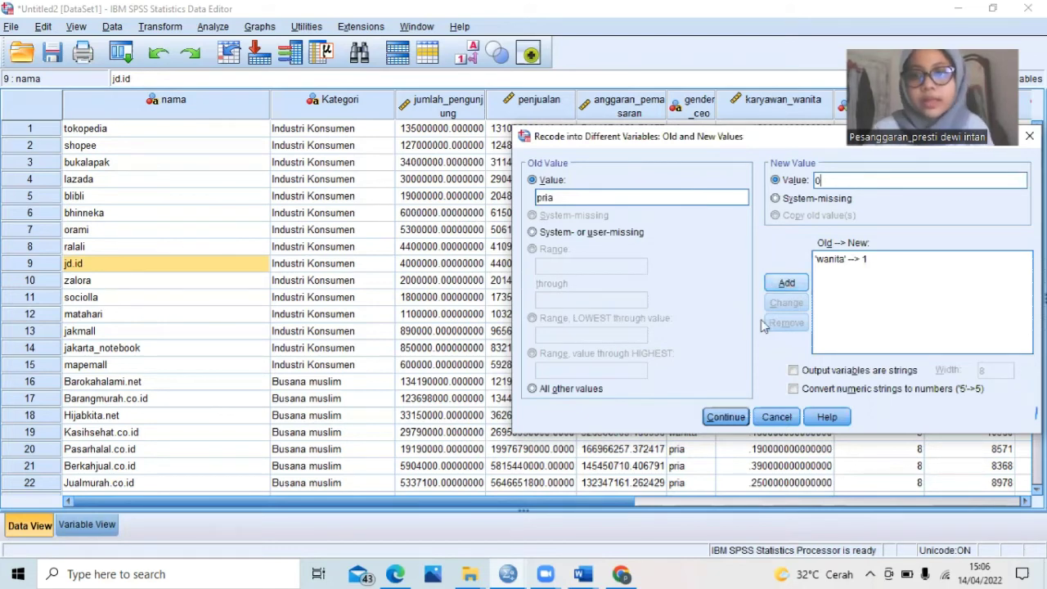
pyautogui.click(722, 416)
pyautogui.click(702, 401)
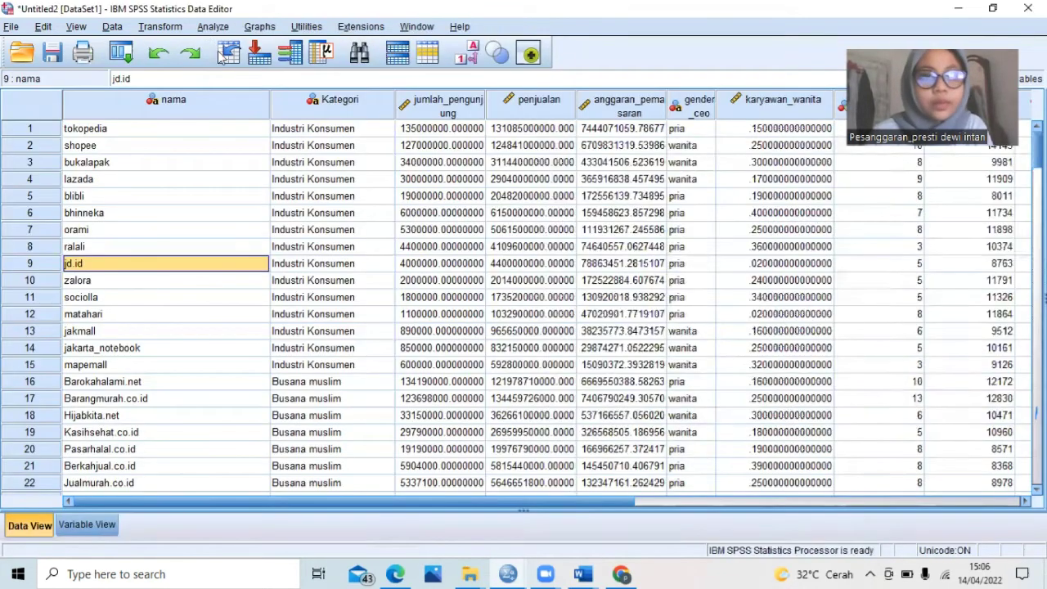
# - Set up an Independent-Samples T Test with penjualan as the test variable and higender_ceo as the grouping variable
pyautogui.click(211, 28)
pyautogui.moveTo(266, 119)
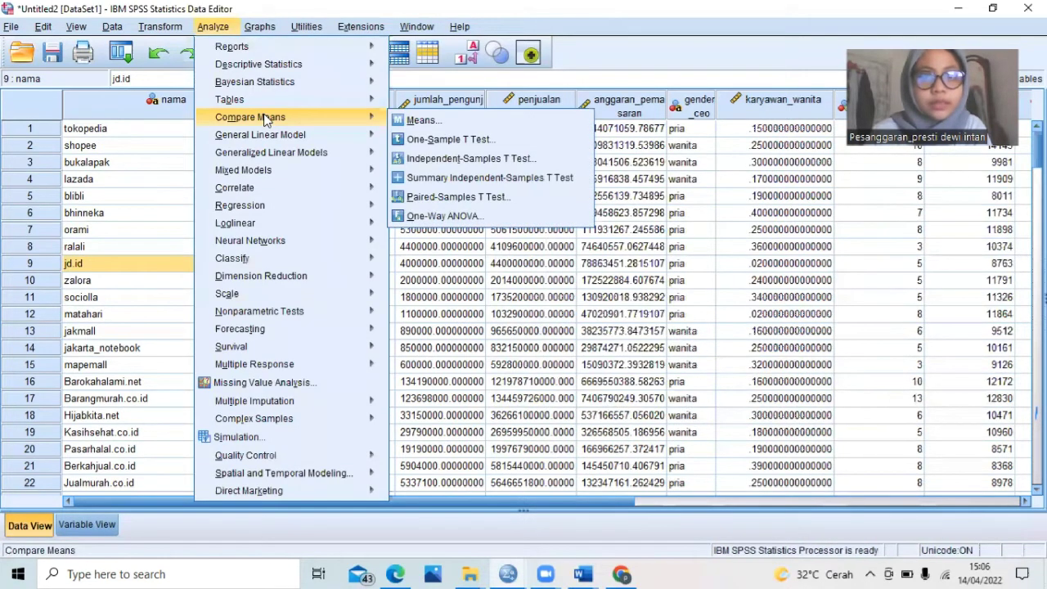
pyautogui.moveTo(383, 135)
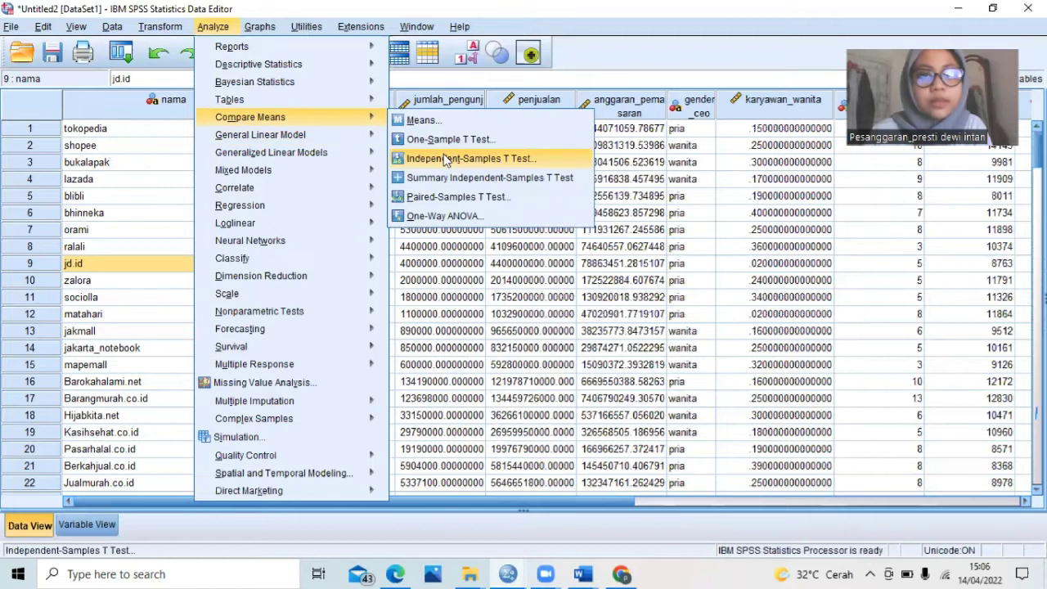
pyautogui.click(446, 160)
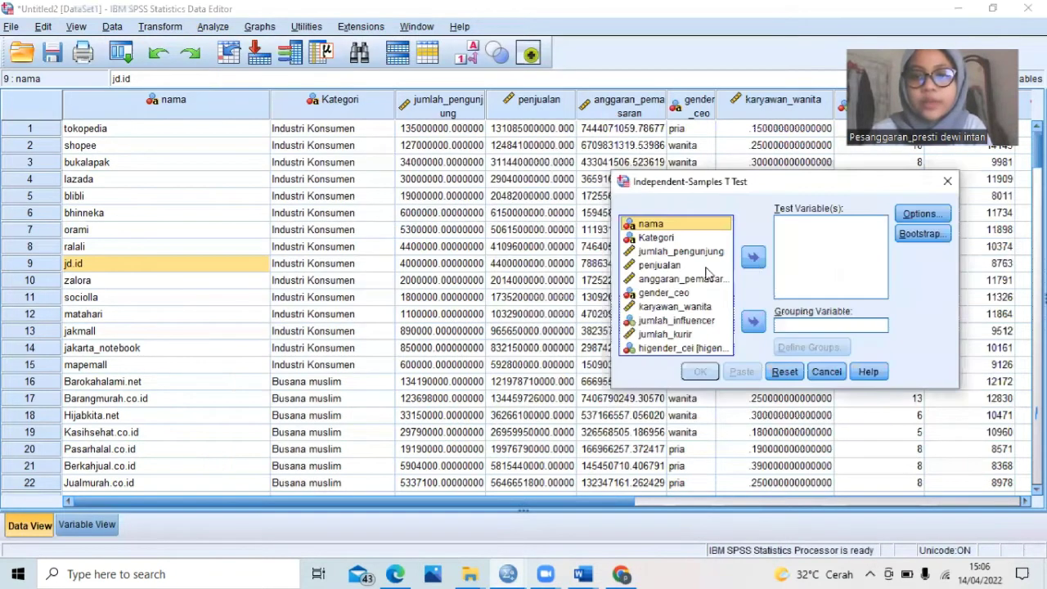
pyautogui.click(677, 268)
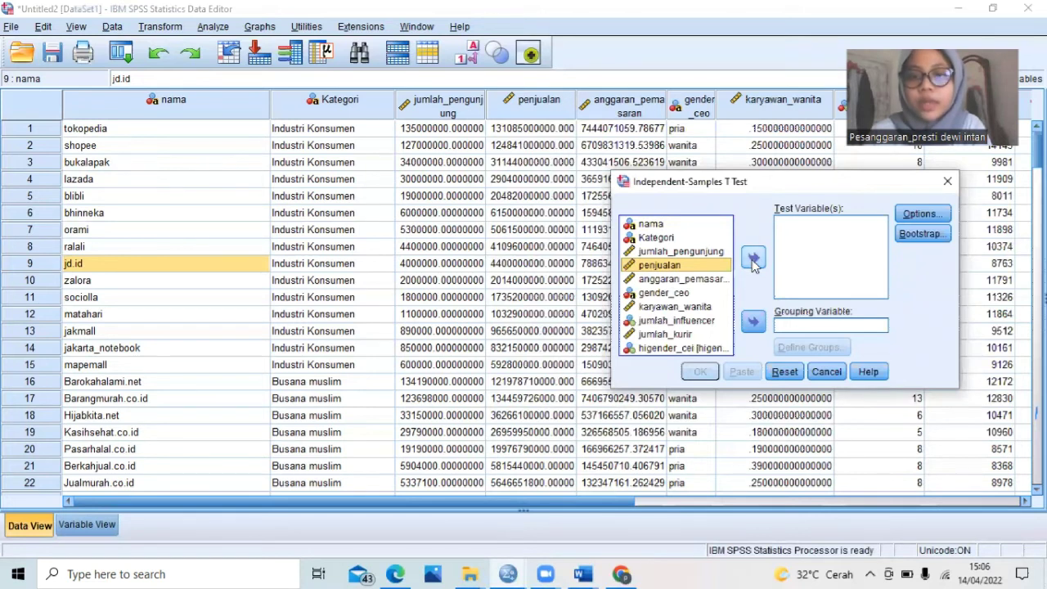
pyautogui.click(753, 258)
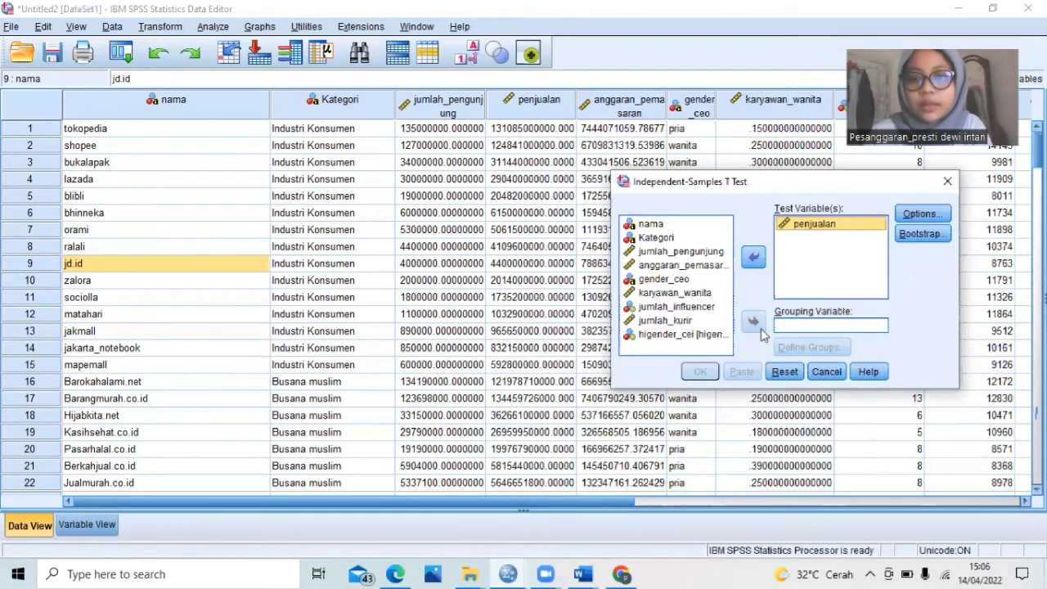
pyautogui.click(703, 335)
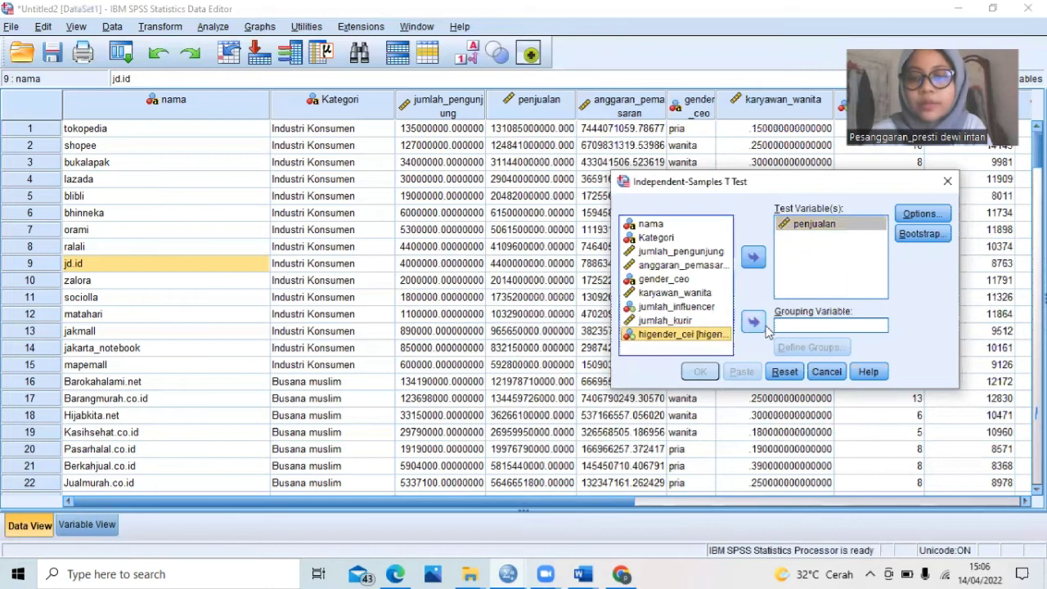
pyautogui.click(765, 324)
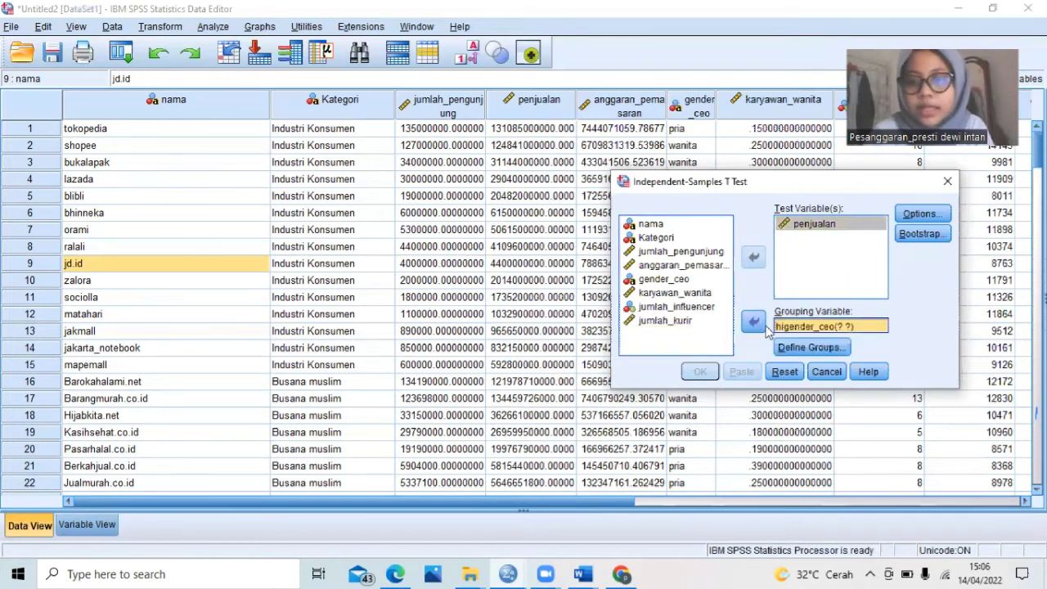
# - Define the higender_ceo groups with 0 as Group 1 and 1 as Group 2, and run the independent-samples test
pyautogui.click(920, 215)
pyautogui.click(734, 333)
pyautogui.click(811, 348)
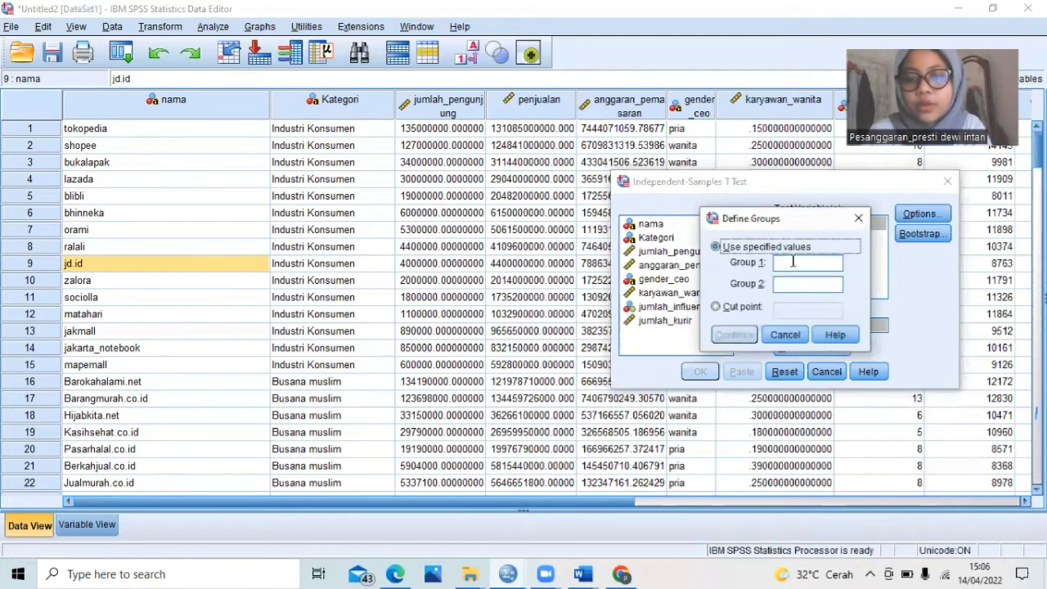
pyautogui.click(793, 261)
pyautogui.write('0')
pyautogui.click(780, 280)
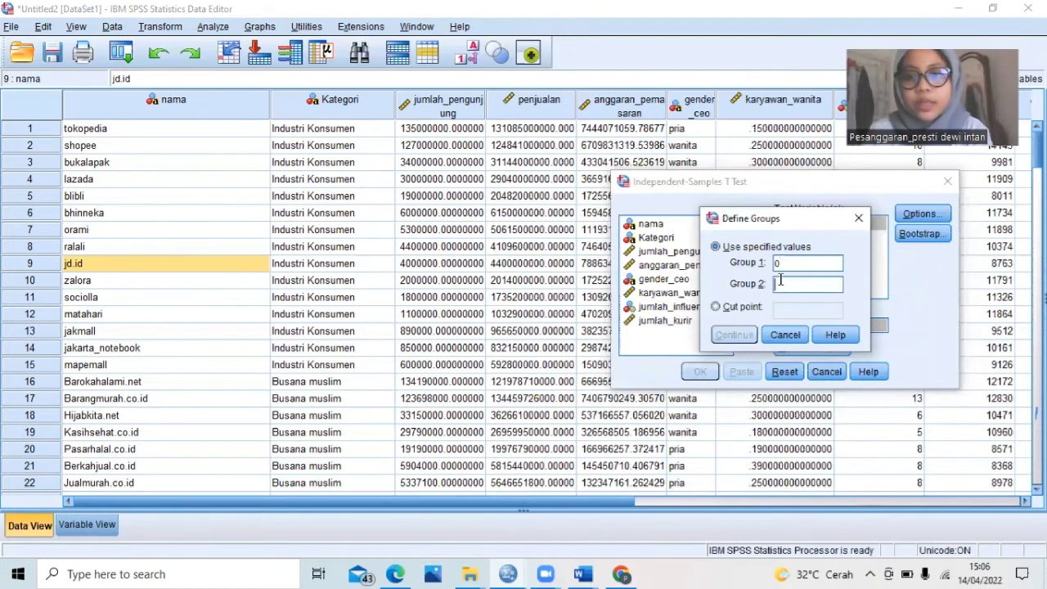
pyautogui.write('1')
pyautogui.click(734, 334)
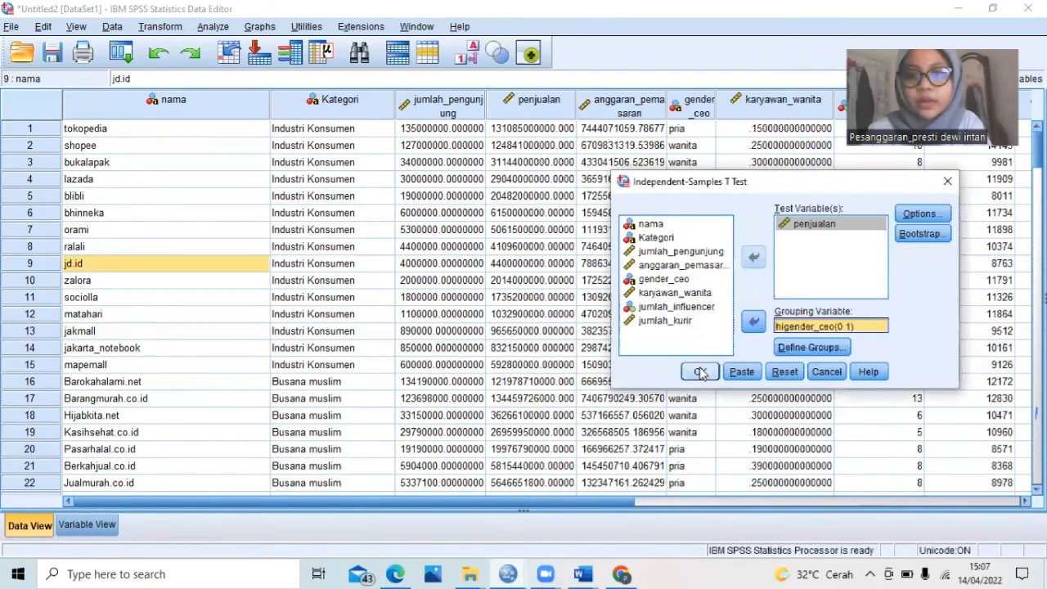
pyautogui.press('Return')
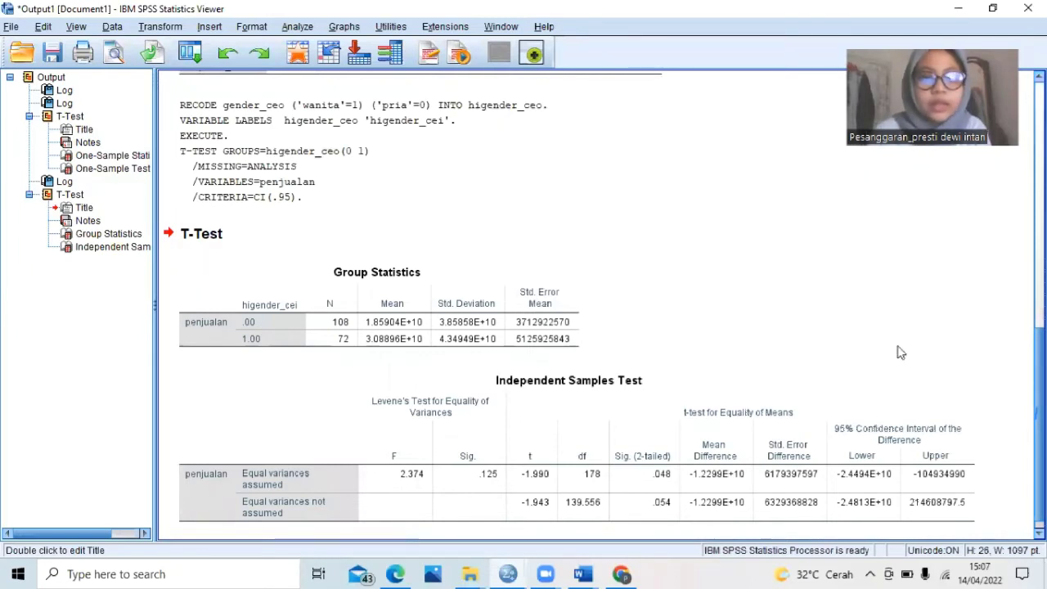
# - Examine the Group Statistics and Independent Samples Test tables for penjualan by CEO gender
pyautogui.click(397, 298)
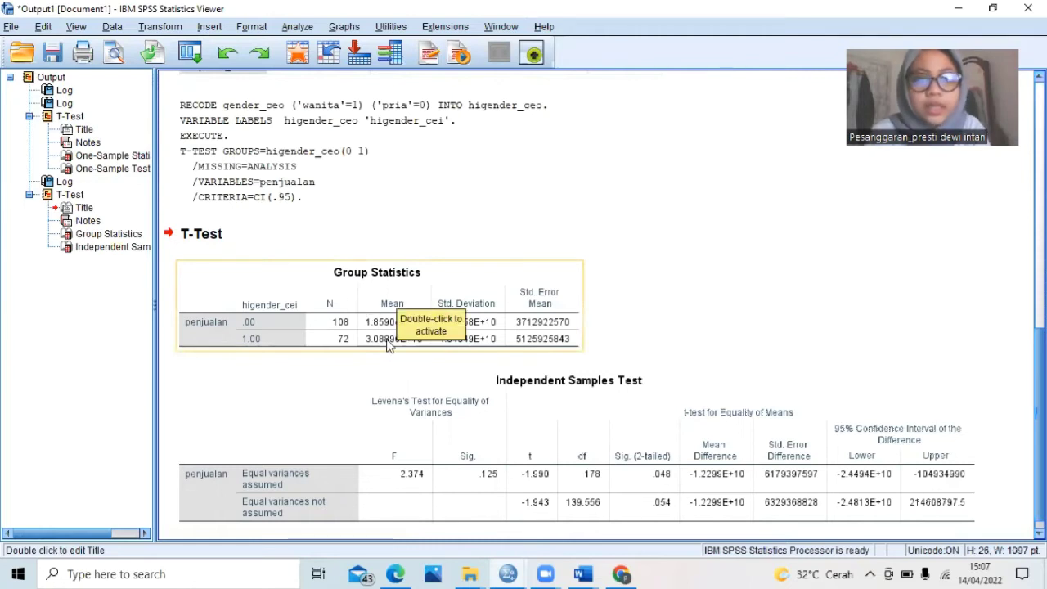
pyautogui.click(439, 374)
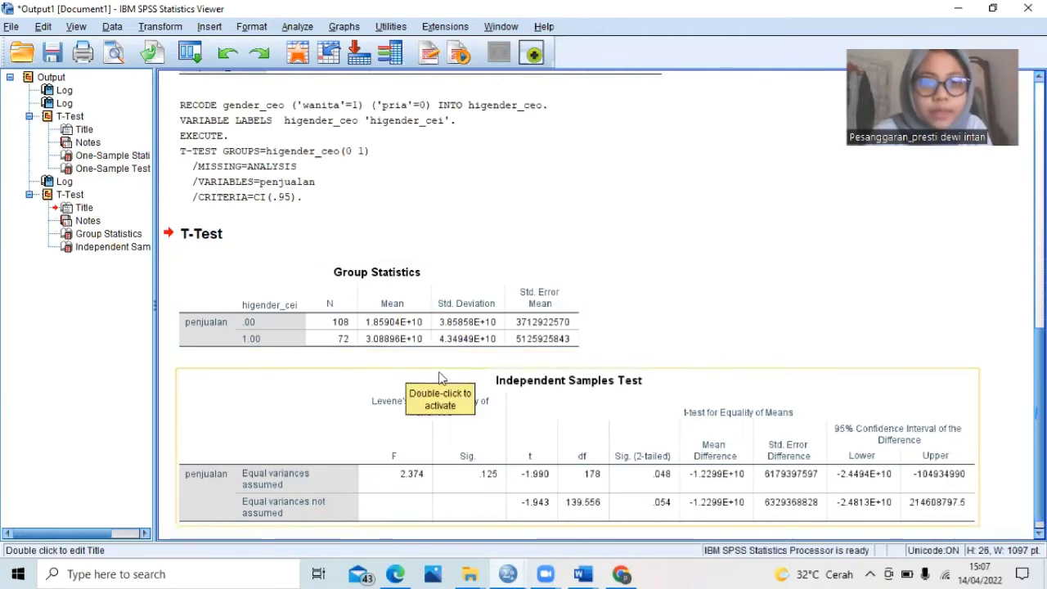
pyautogui.click(553, 363)
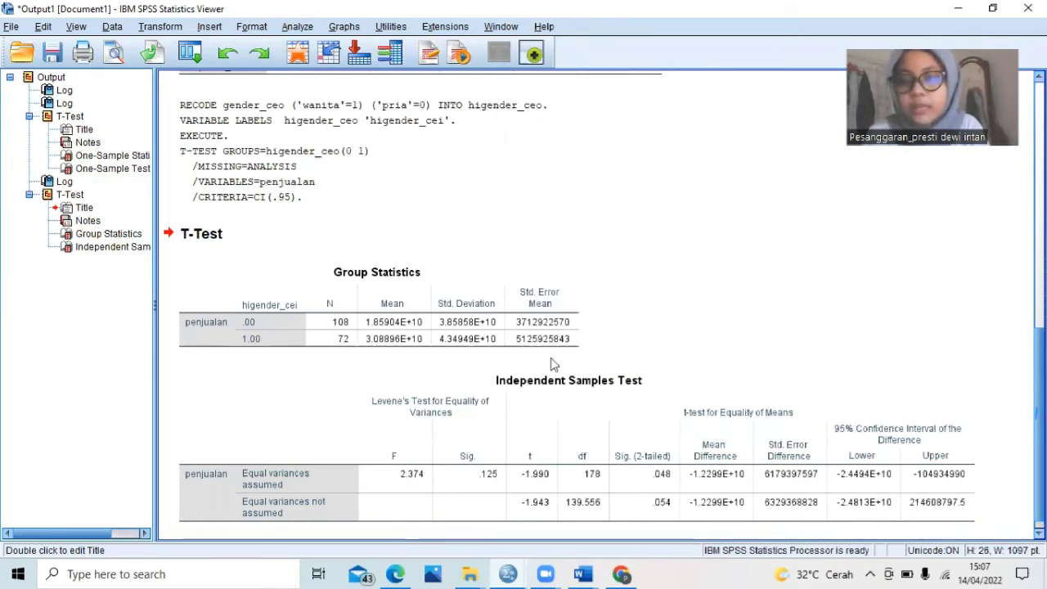
pyautogui.click(533, 406)
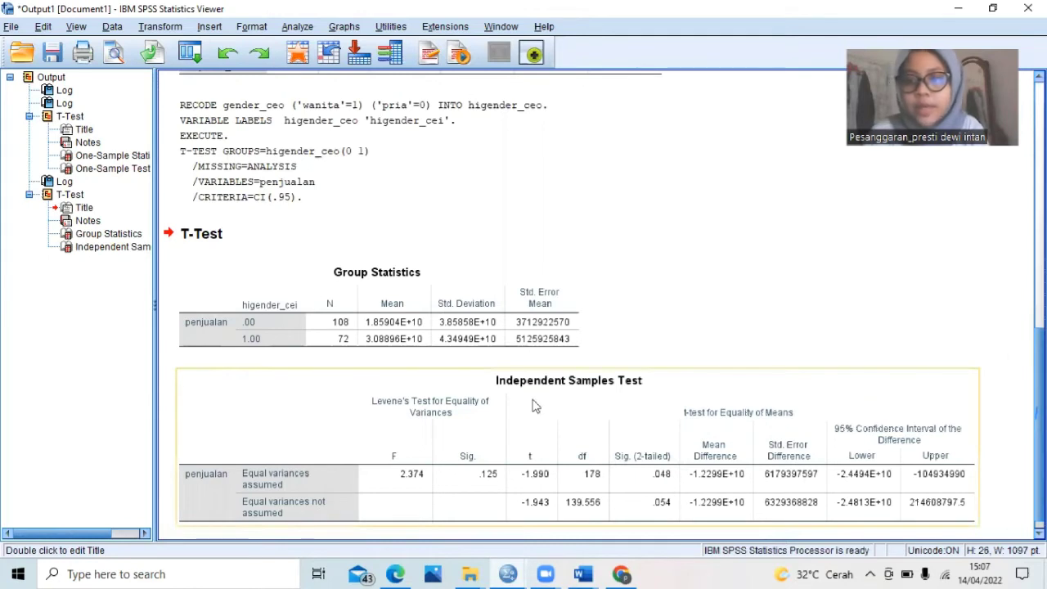
pyautogui.click(347, 341)
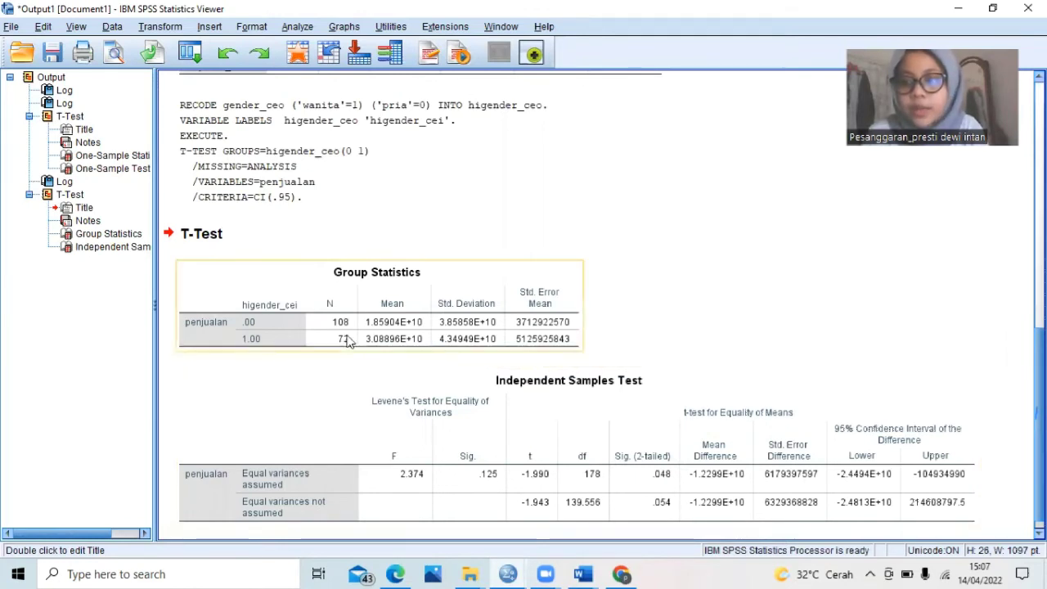
pyautogui.click(300, 374)
pyautogui.click(322, 332)
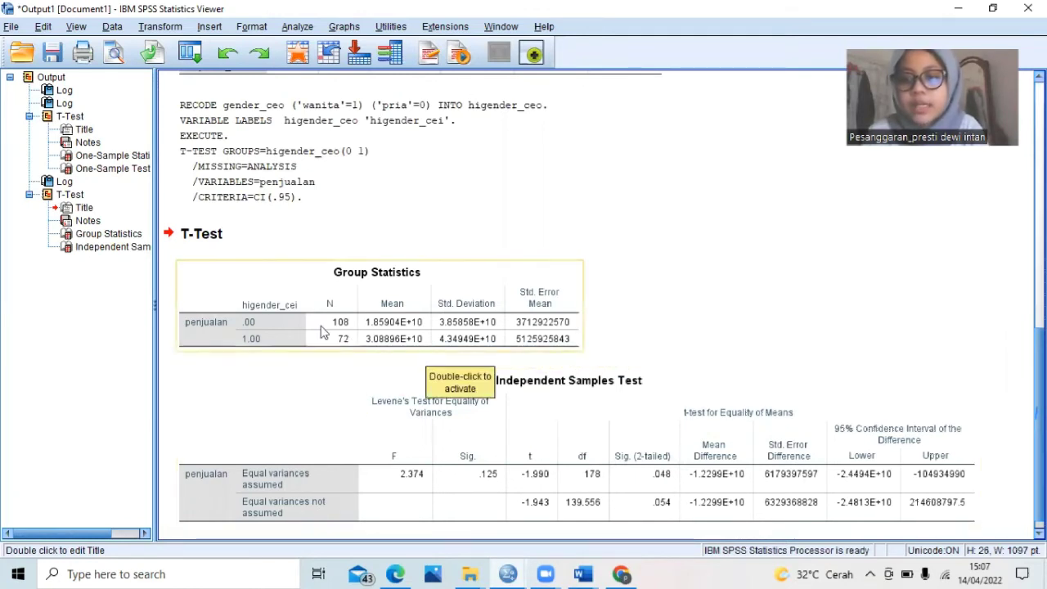
pyautogui.click(322, 373)
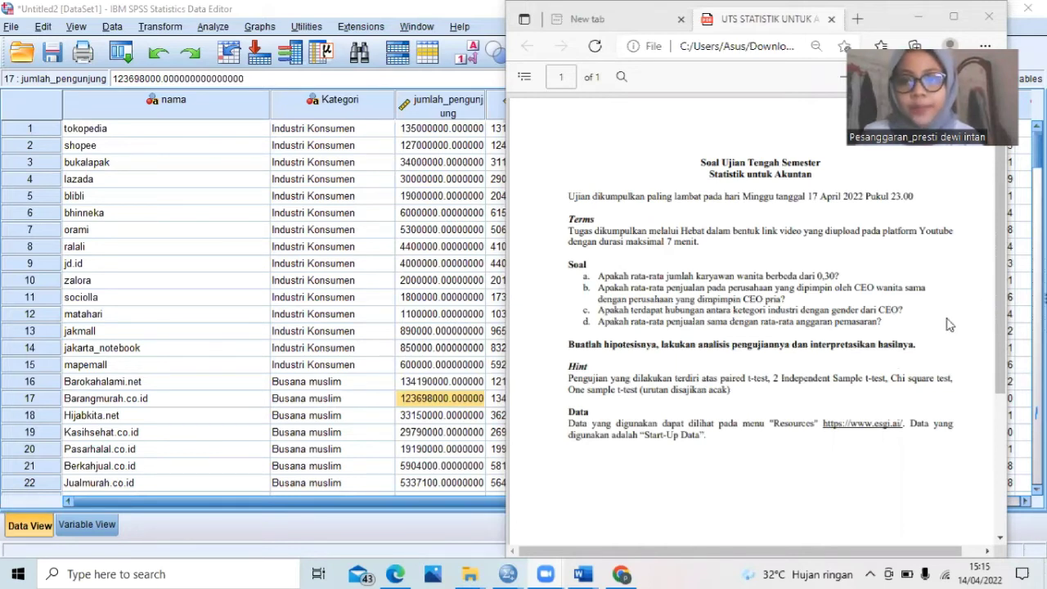
# - Set up a Crosstabs analysis of the start-up data with Kategori as the row variable and gender_ceo as the column variable
pyautogui.click(238, 338)
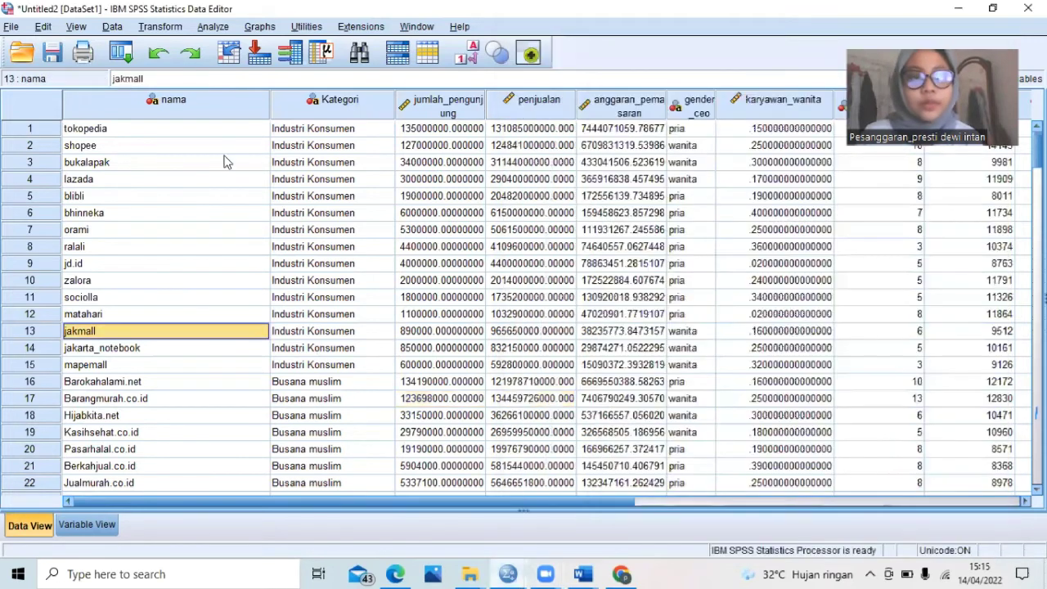
pyautogui.click(213, 27)
pyautogui.moveTo(306, 65)
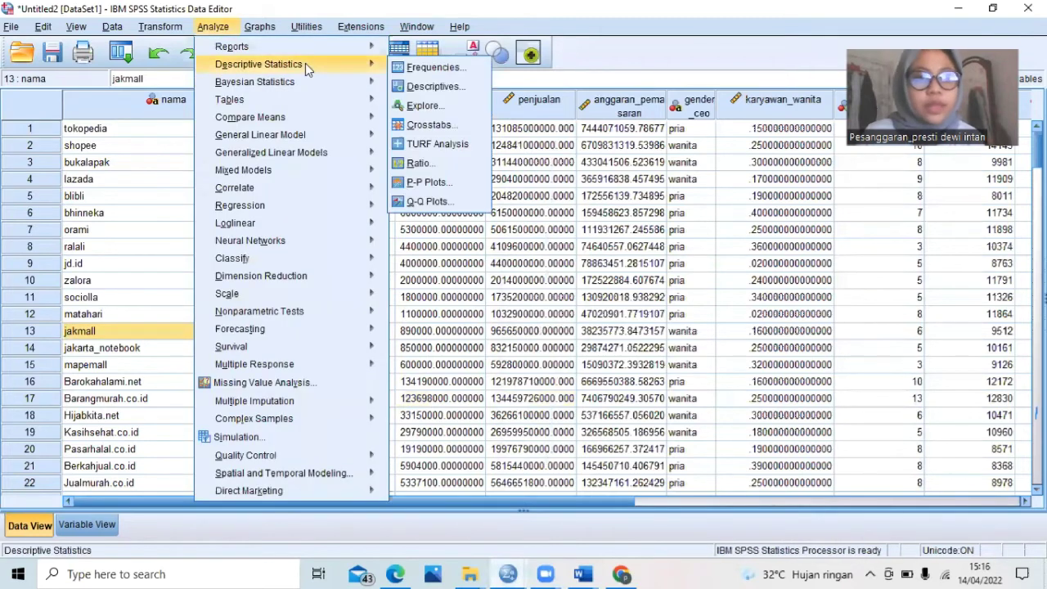
pyautogui.moveTo(368, 99)
pyautogui.moveTo(377, 65)
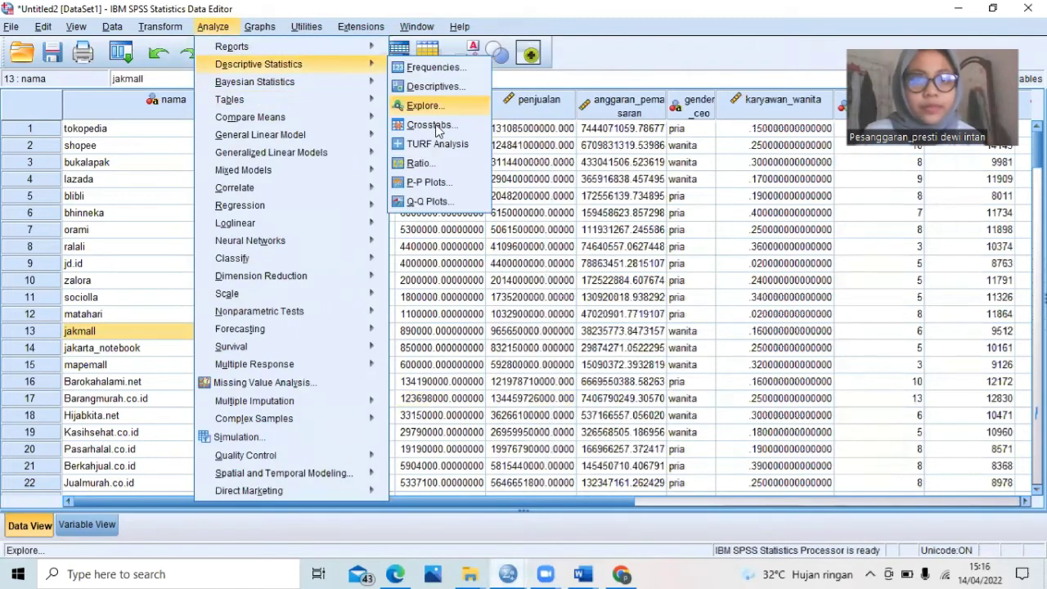
pyautogui.click(437, 127)
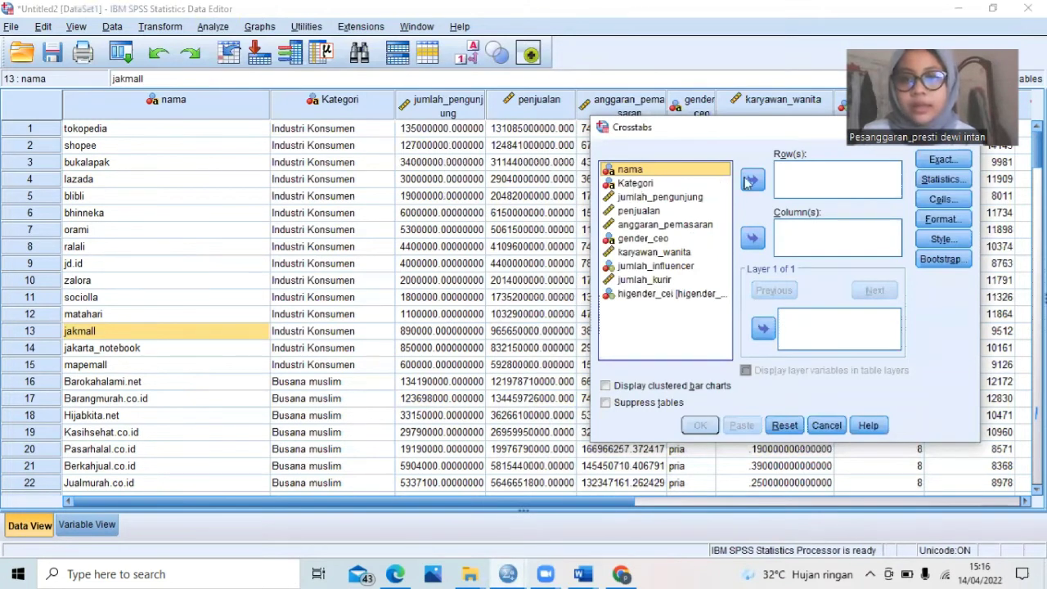
pyautogui.click(636, 184)
pyautogui.click(753, 179)
pyautogui.click(658, 226)
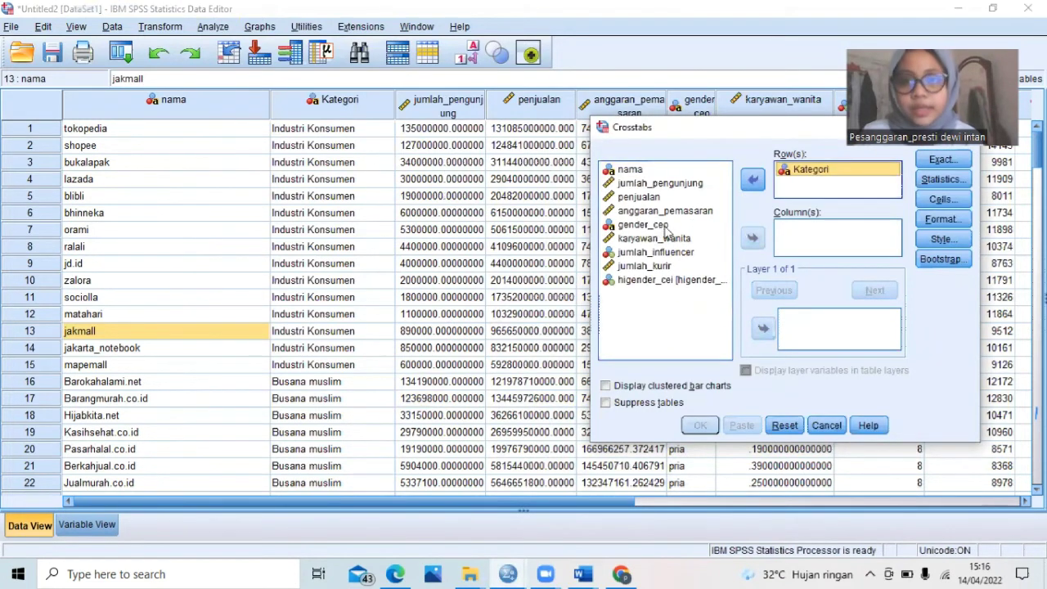
pyautogui.click(752, 239)
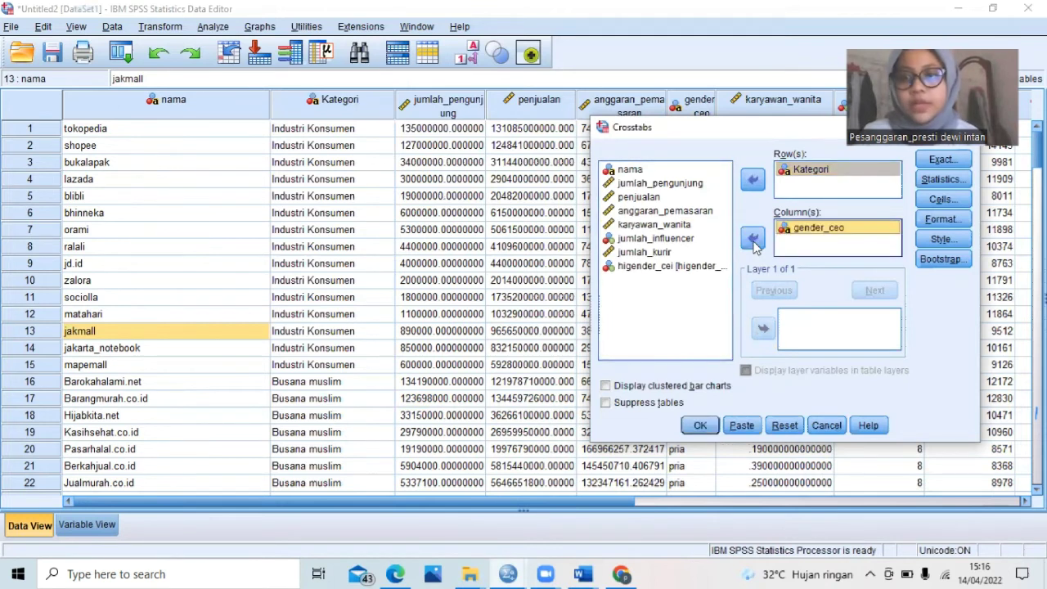
# - Include the Chi-square statistic, keep the row order ascending, and run the crosstab
pyautogui.click(941, 179)
pyautogui.click(684, 182)
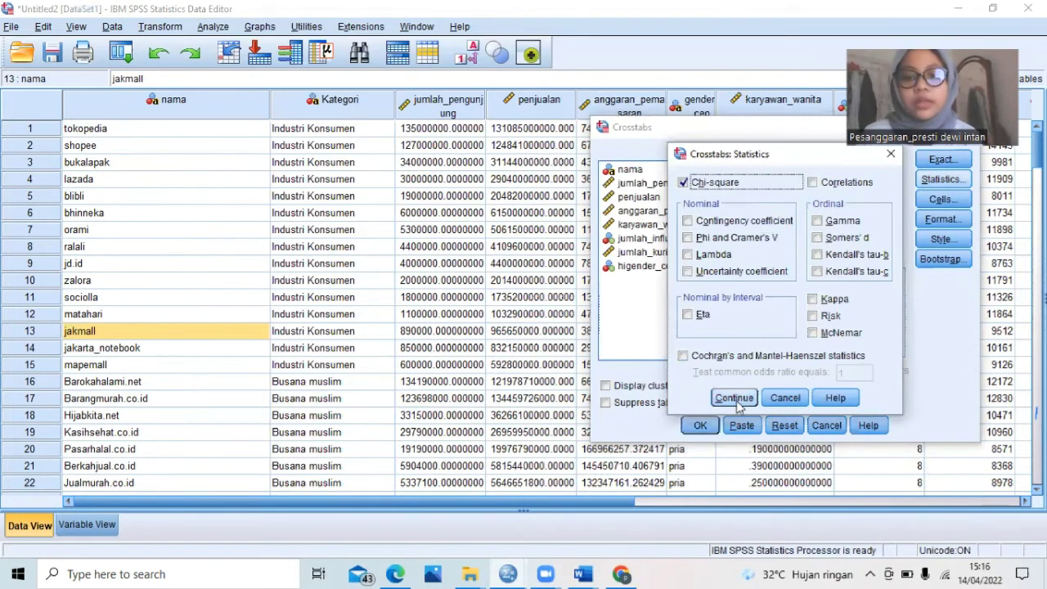
pyautogui.click(734, 398)
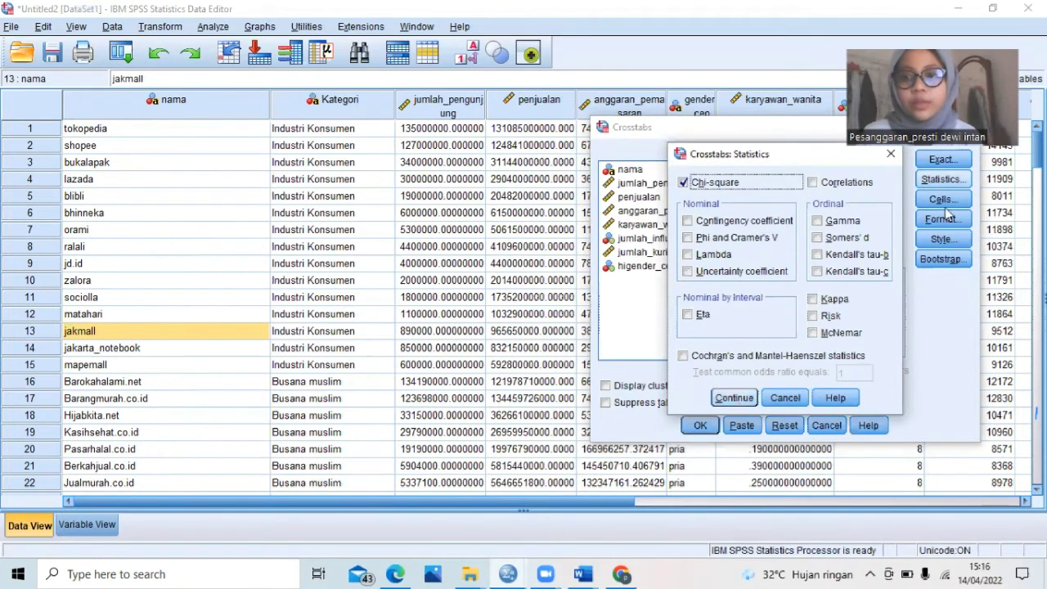
pyautogui.click(942, 219)
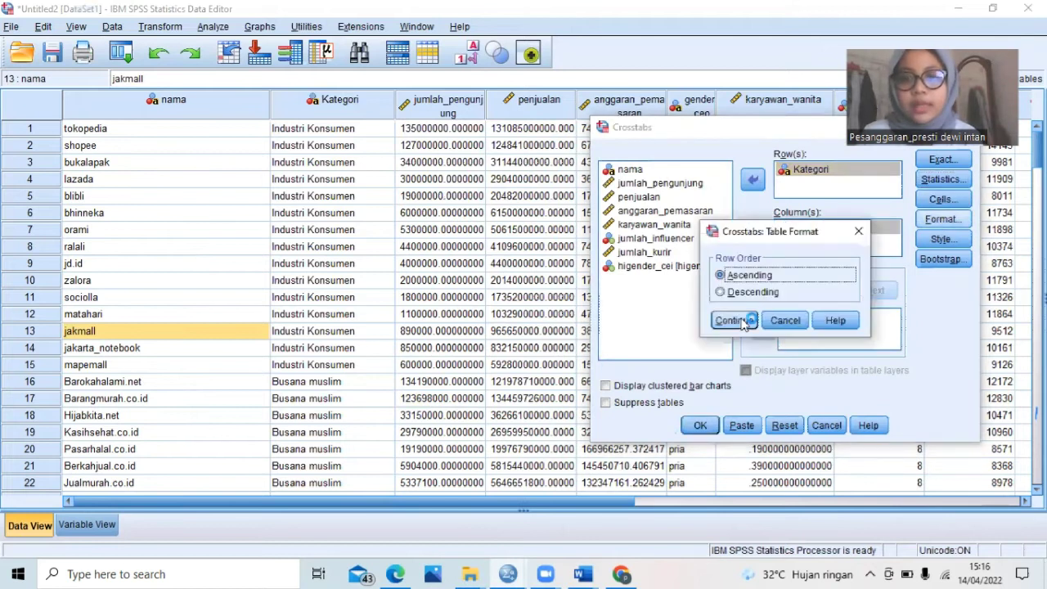
pyautogui.click(740, 320)
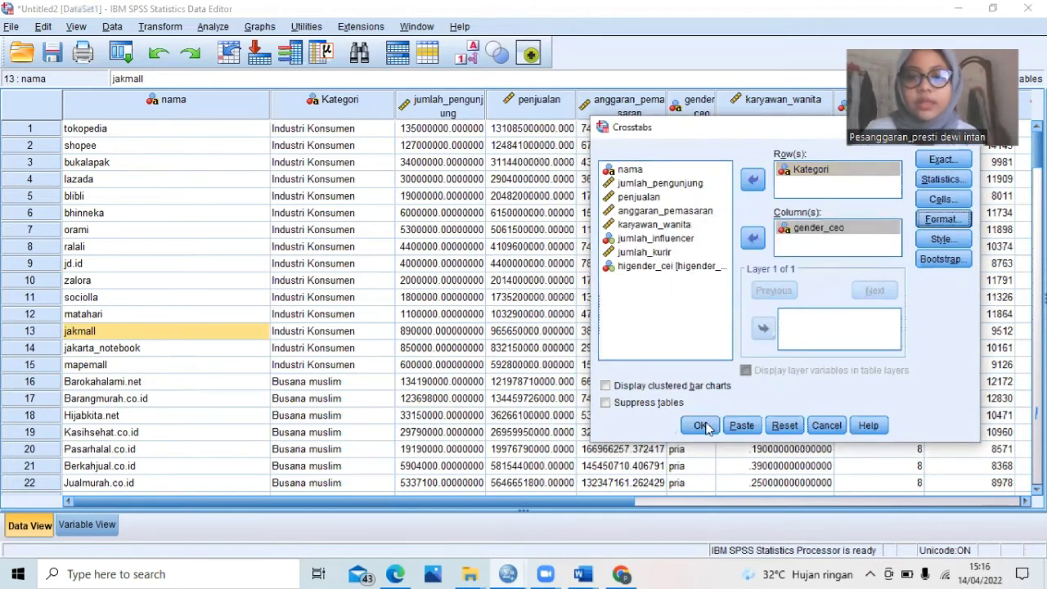
pyautogui.click(699, 425)
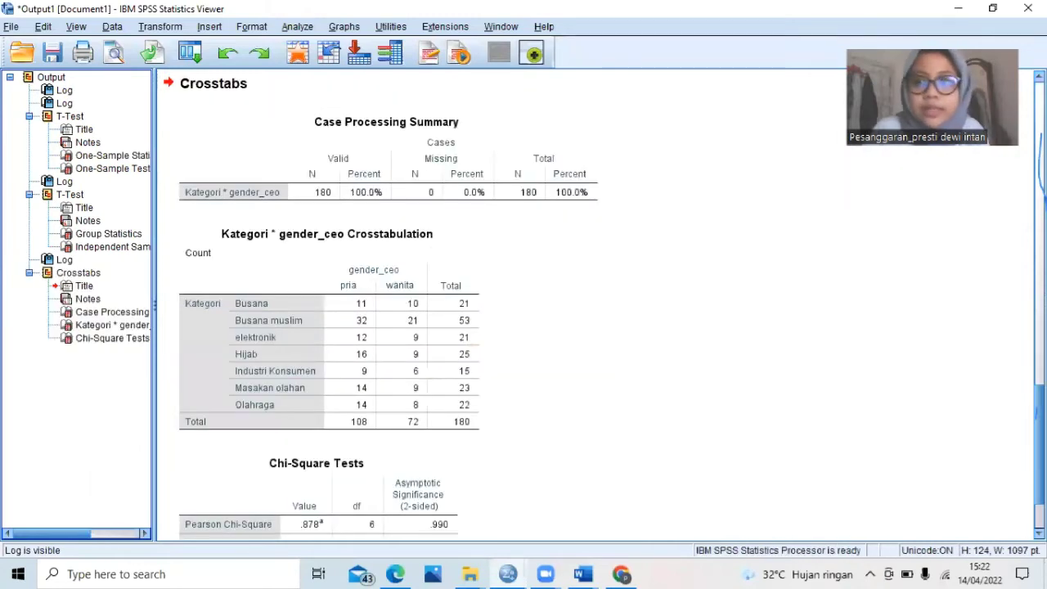
# - Review the output from the one-sample test through to the significance values in the Chi-Square Tests table
pyautogui.scroll(15, 1012, 339)
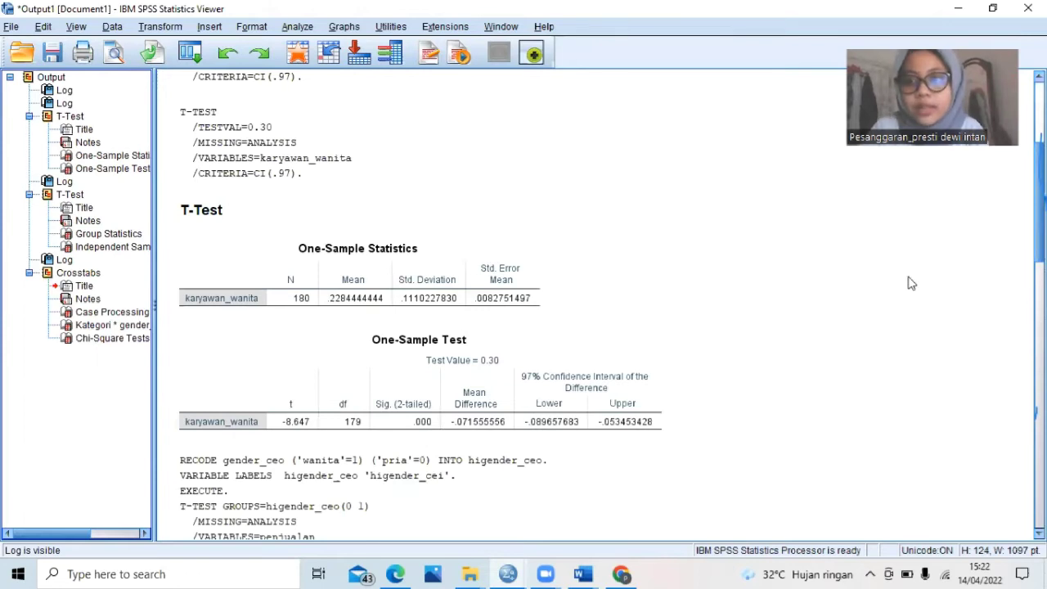
pyautogui.scroll(-12, 692, 411)
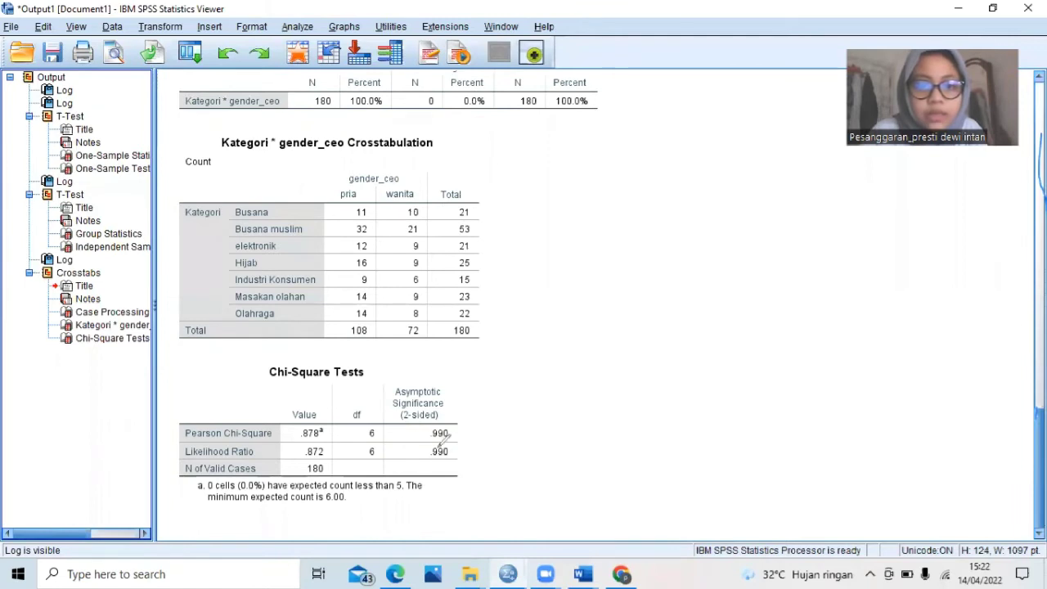
pyautogui.moveTo(463, 402); pyautogui.dragTo(455, 413)
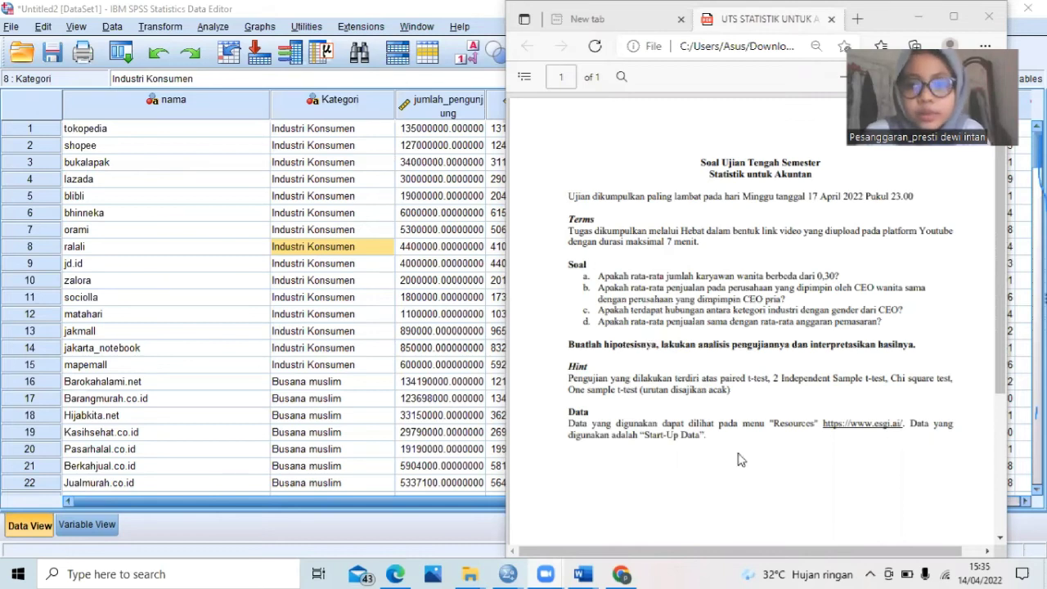
# - Set up a Paired-Samples T Test on the start-up data, pairing penjualan with anggaran_pemasaran
pyautogui.click(228, 296)
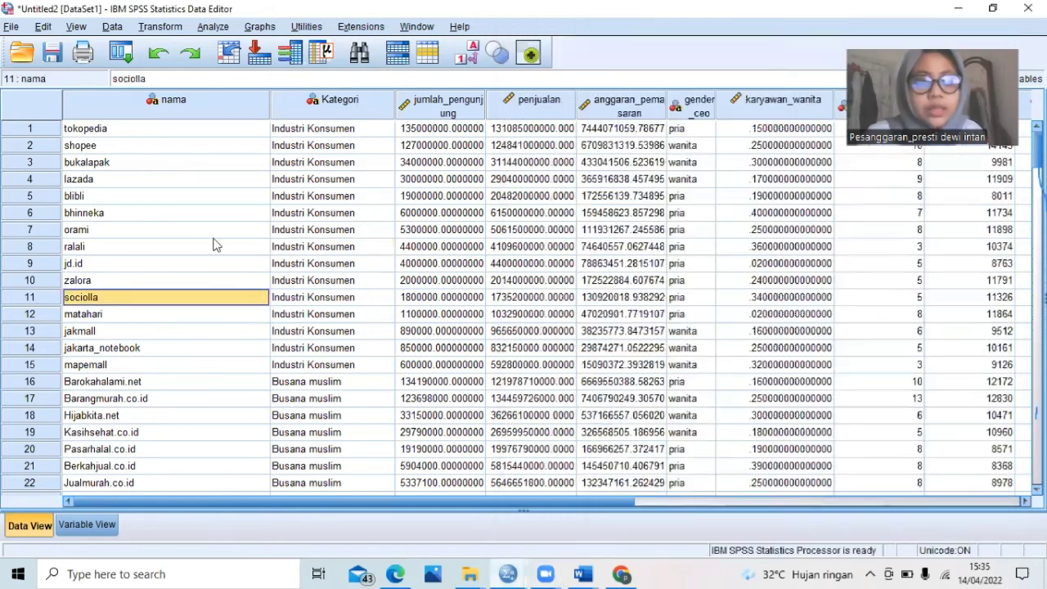
pyautogui.click(212, 29)
pyautogui.moveTo(248, 120)
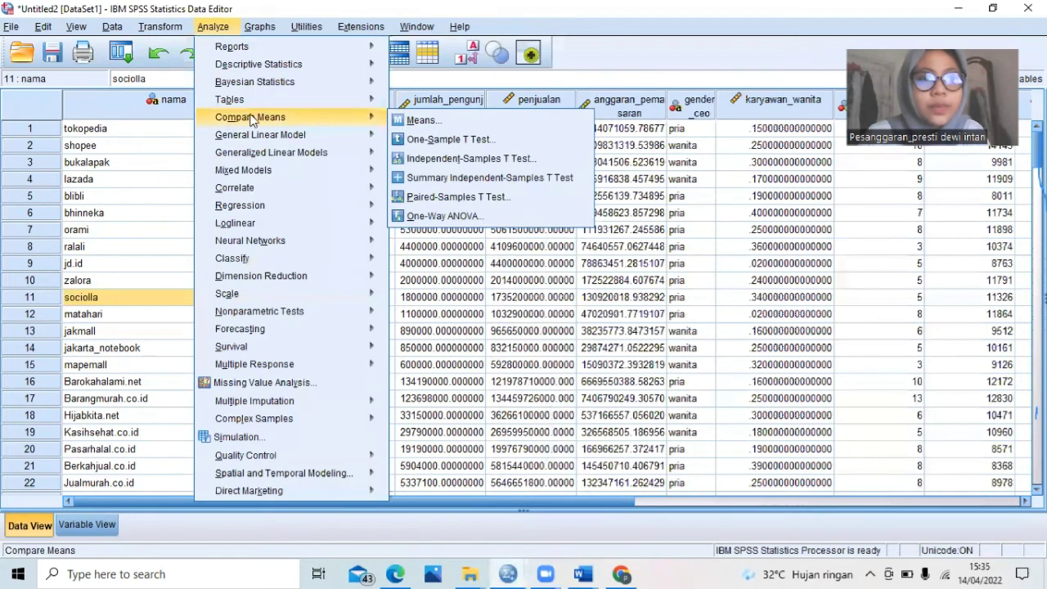
pyautogui.click(468, 197)
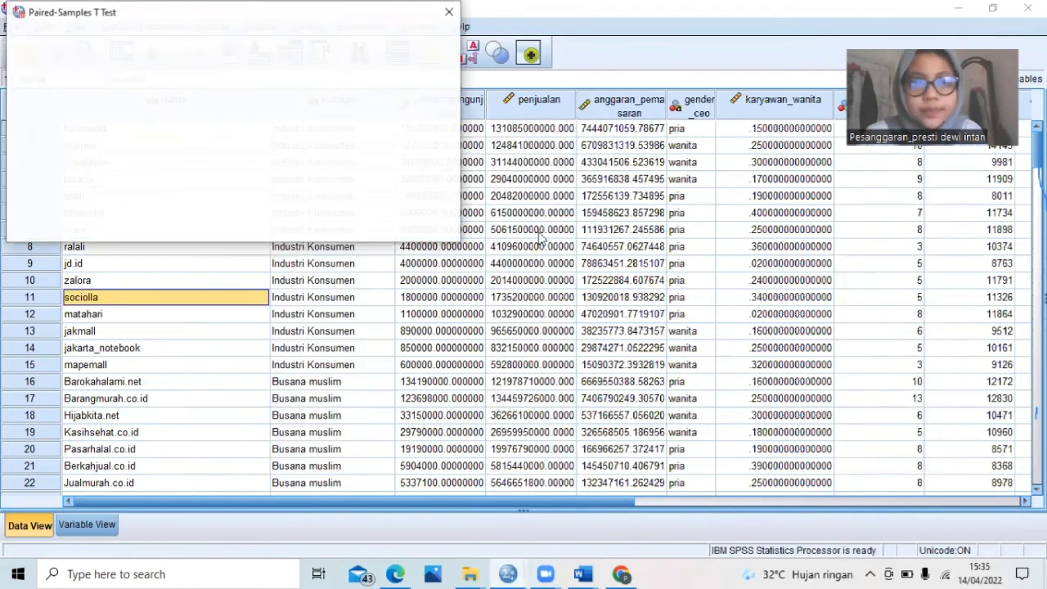
pyautogui.click(243, 226)
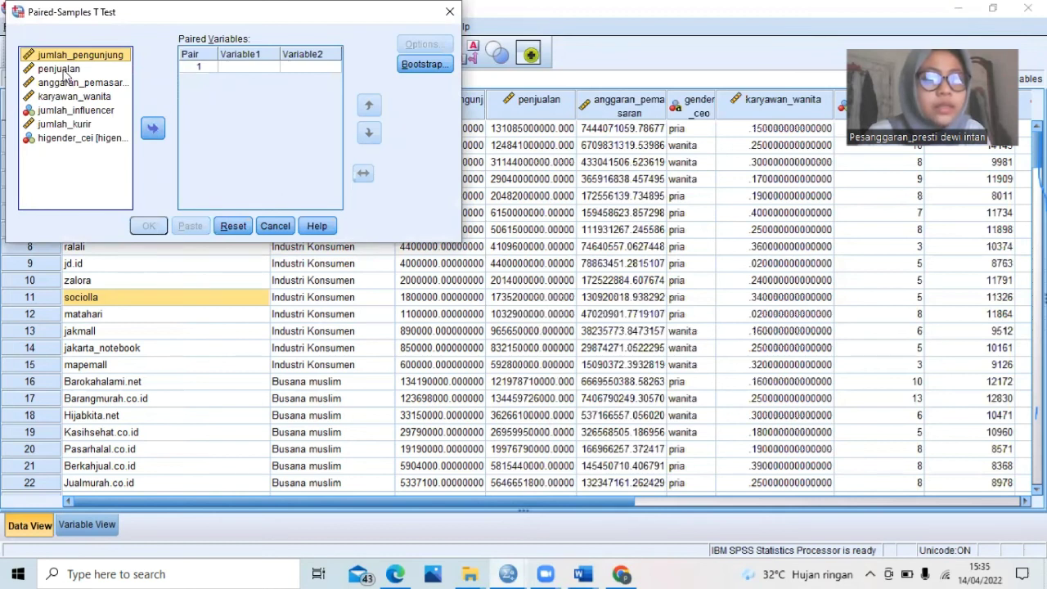
pyautogui.click(64, 71)
pyautogui.click(153, 128)
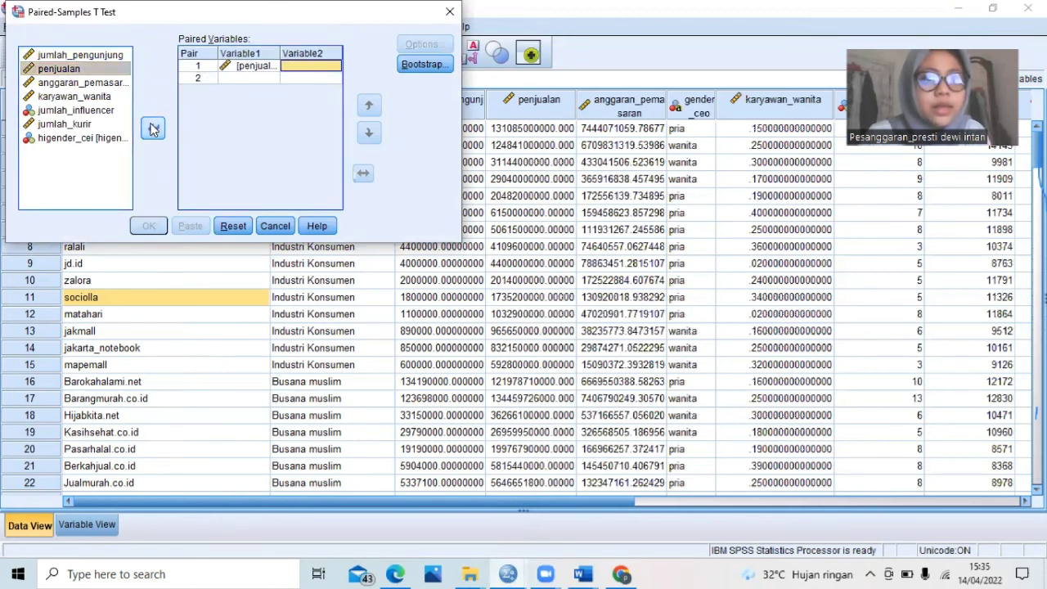
pyautogui.click(105, 85)
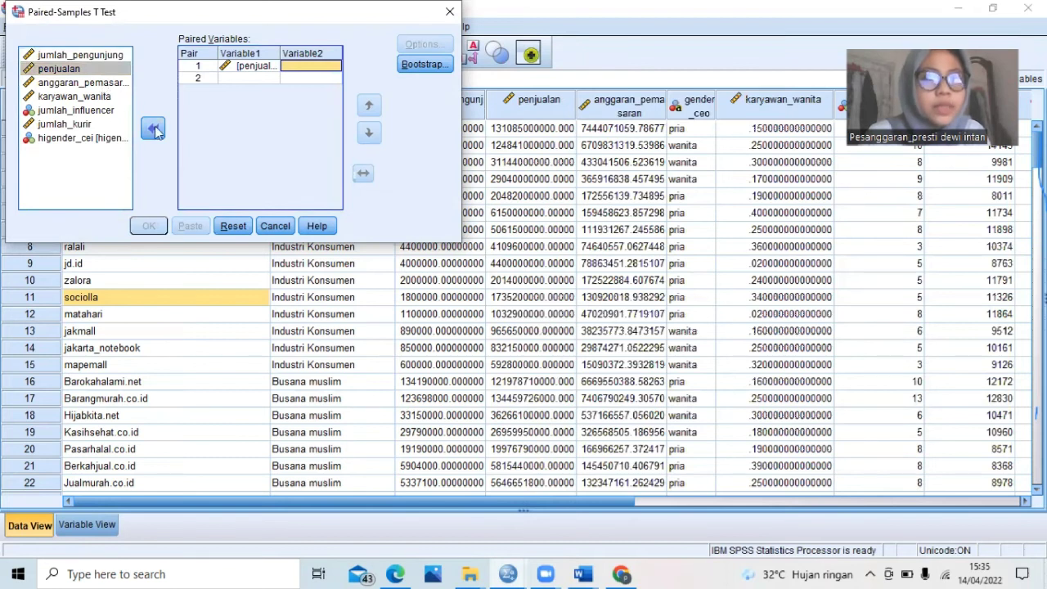
pyautogui.click(159, 131)
# - Keep the confidence interval at 95% and run the paired-samples test
pyautogui.click(425, 44)
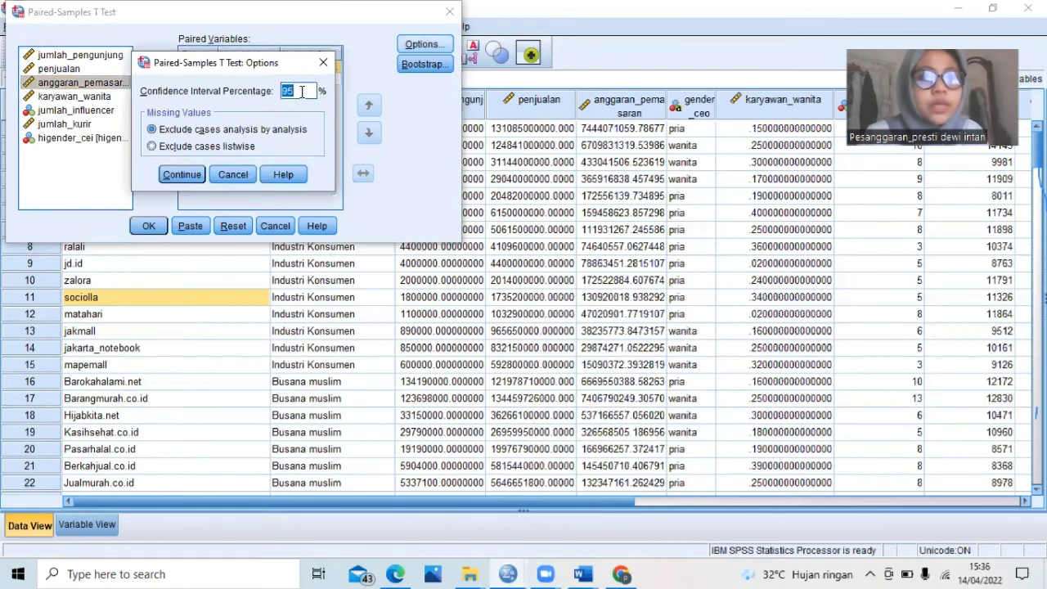
pyautogui.click(182, 174)
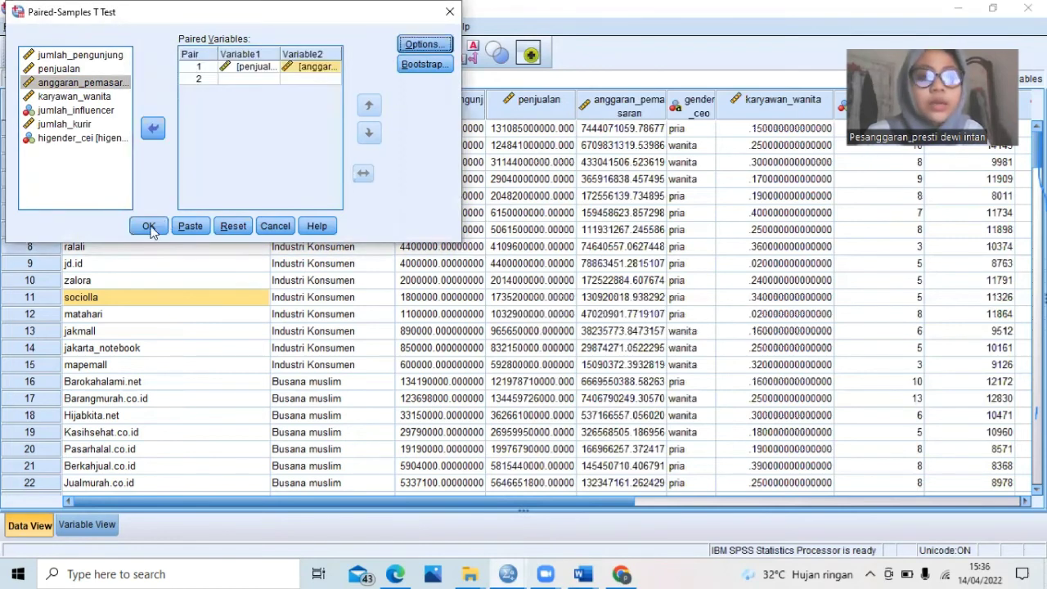
pyautogui.click(148, 226)
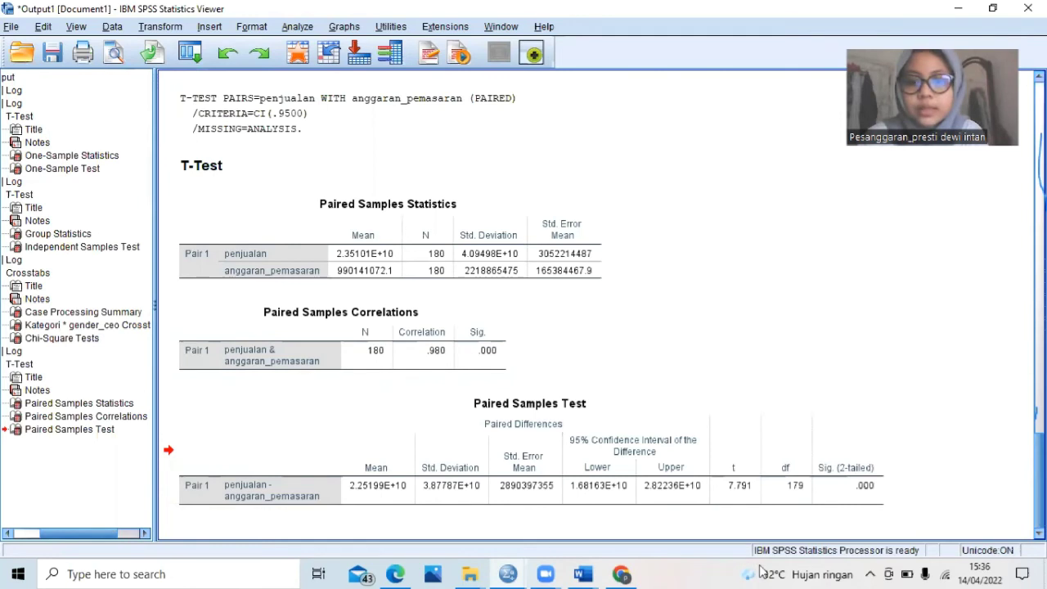
pyautogui.moveTo(858, 440); pyautogui.dragTo(855, 440)
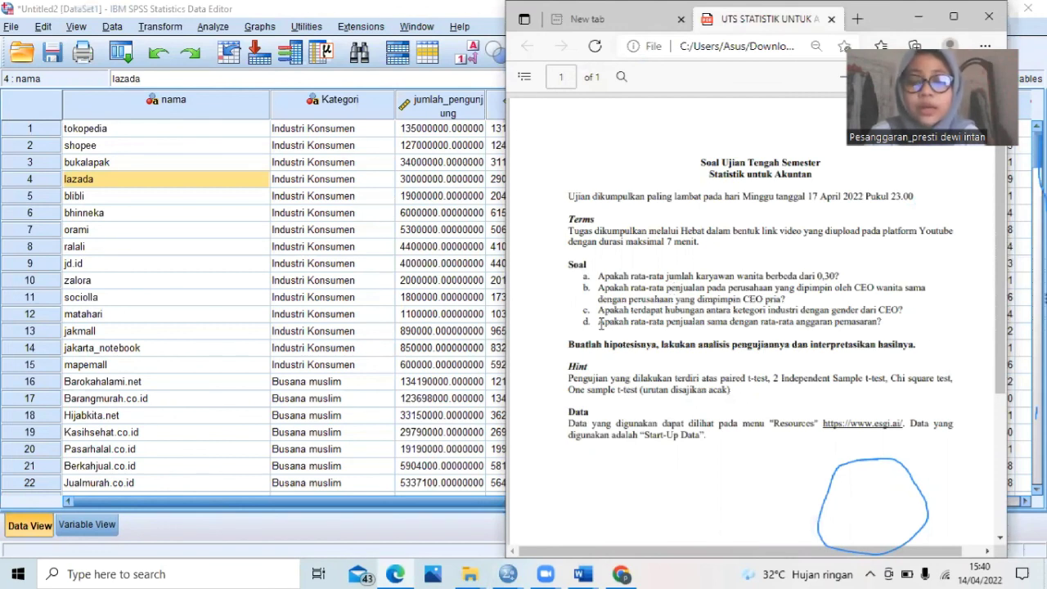
pyautogui.click(265, 287)
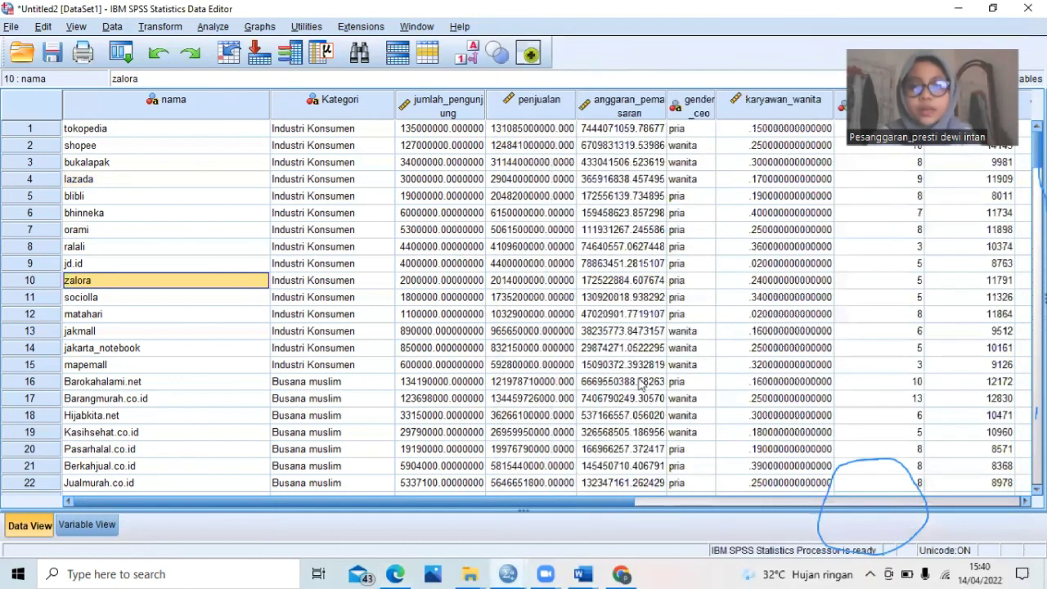